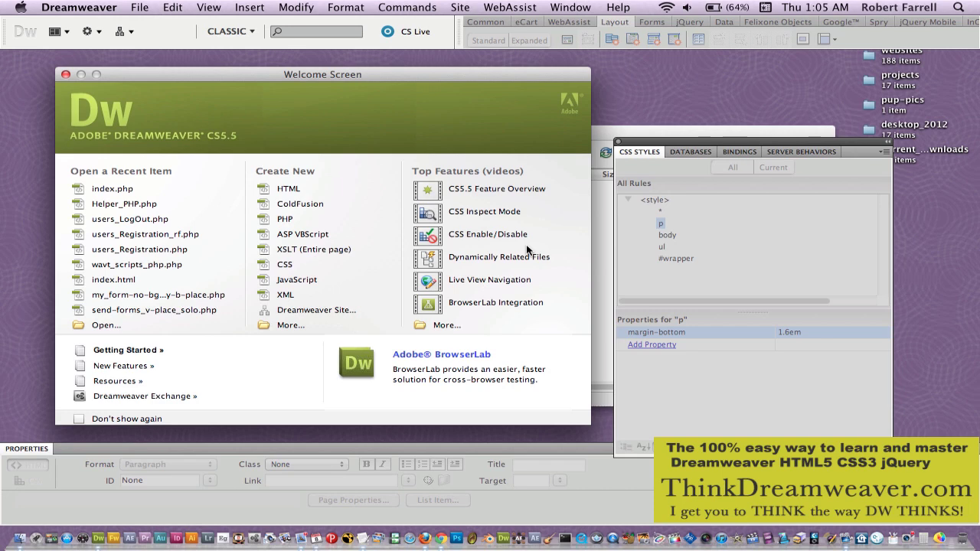
# Create a blank PHP document (Untitled-7) and bring up its Save As dialog.
pyautogui.press('super+n')
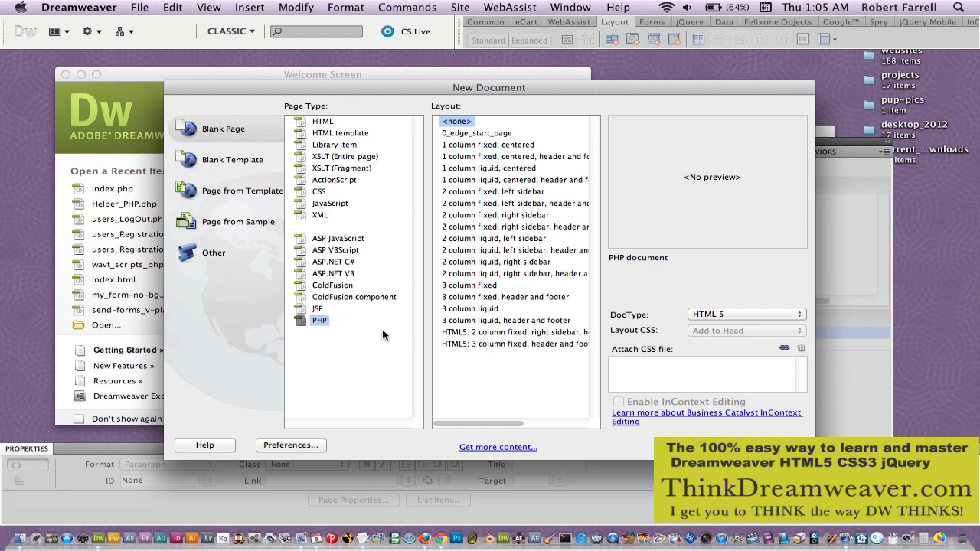
pyautogui.click(785, 438)
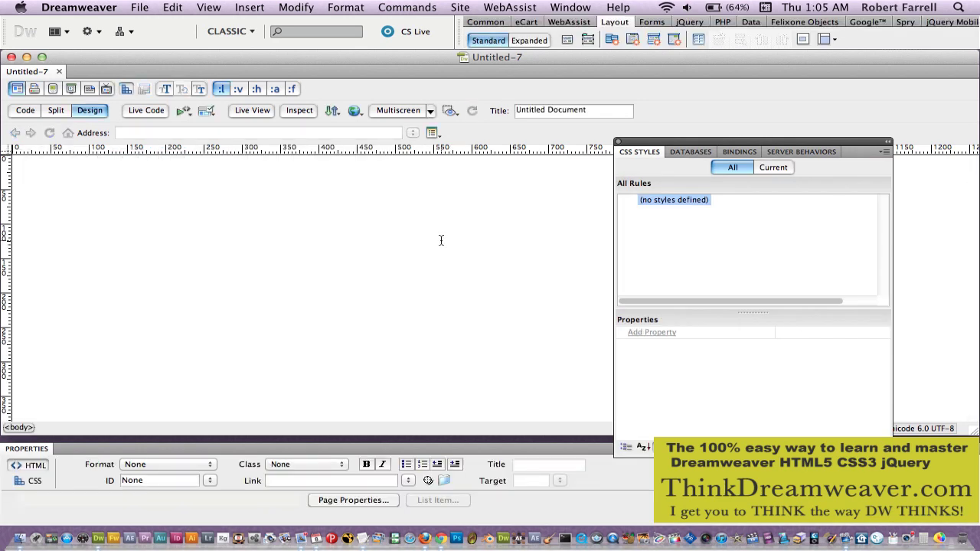
pyautogui.press('super+s')
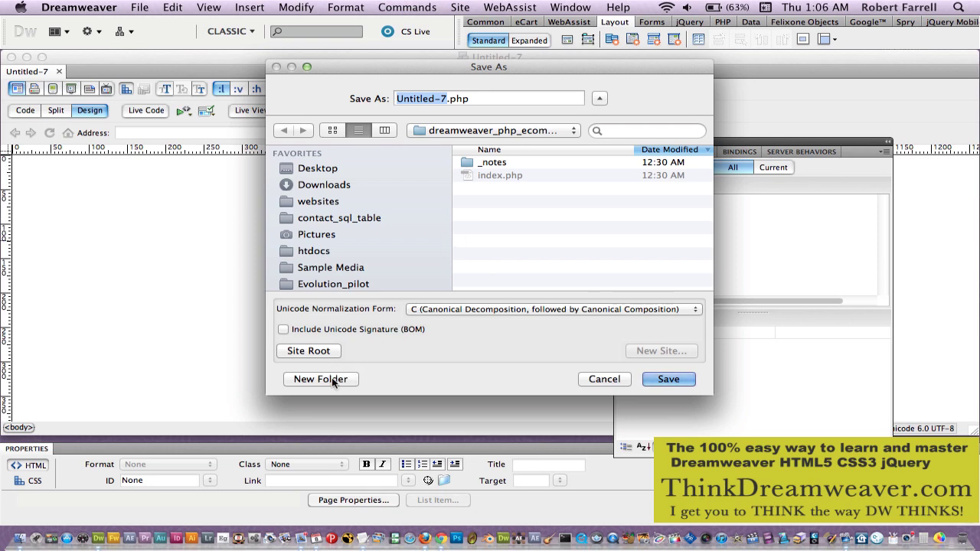
# Create an admin folder and save the blank page into it as index.php.
pyautogui.click(332, 379)
pyautogui.write('admin')
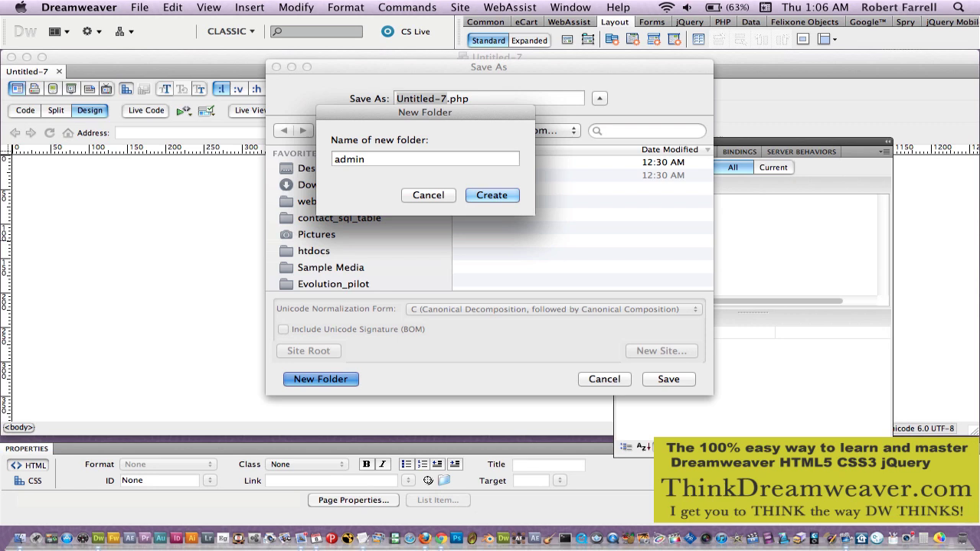
pyautogui.press('Return')
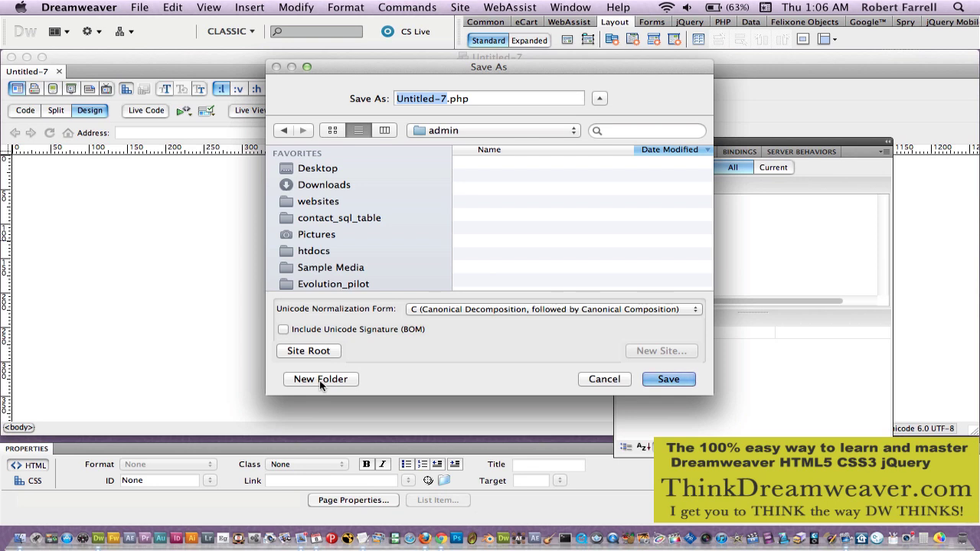
pyautogui.write('index')
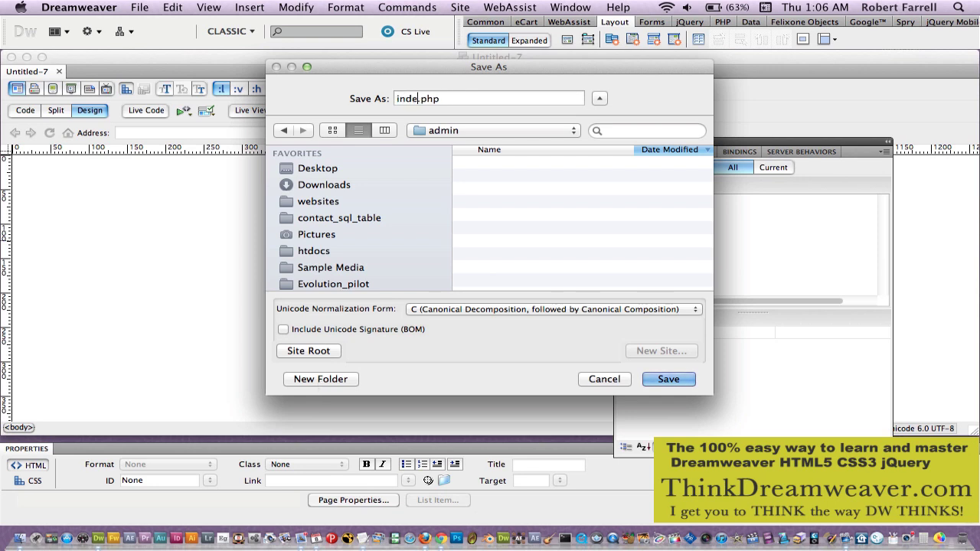
pyautogui.press('Return')
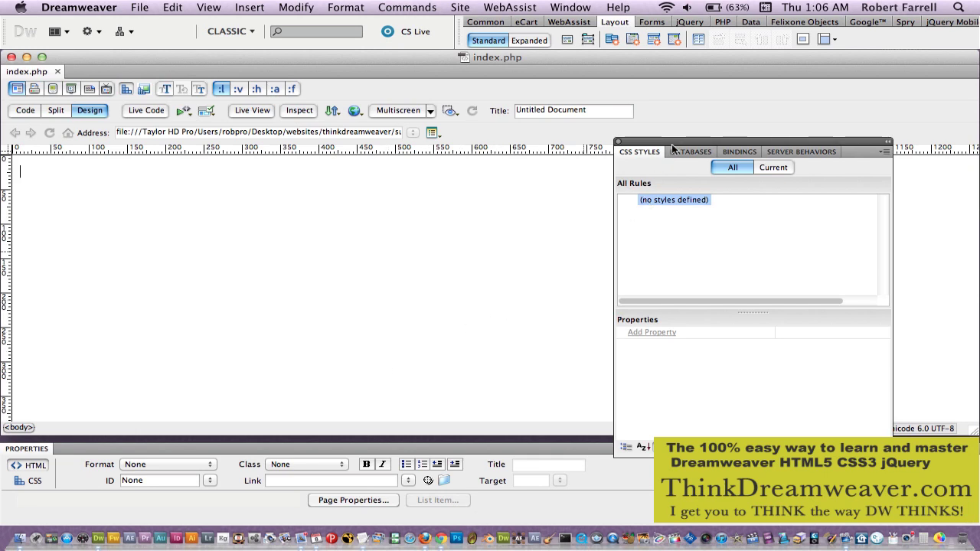
# Retitle the page 'mysite.com | admin sedtion' and save index.php.
pyautogui.moveTo(672, 142); pyautogui.dragTo(780, 112)
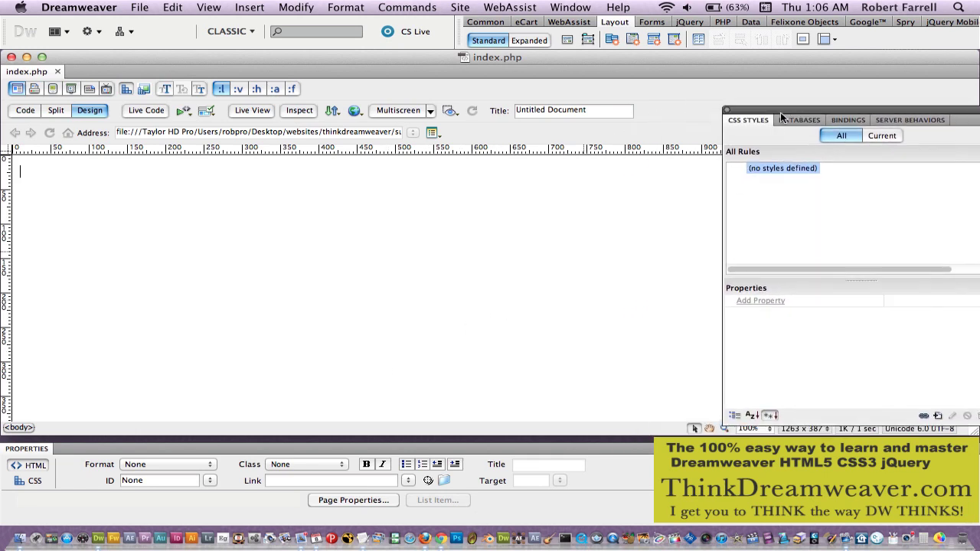
pyautogui.click(614, 112)
pyautogui.press('super+a')
pyautogui.write('mysit')
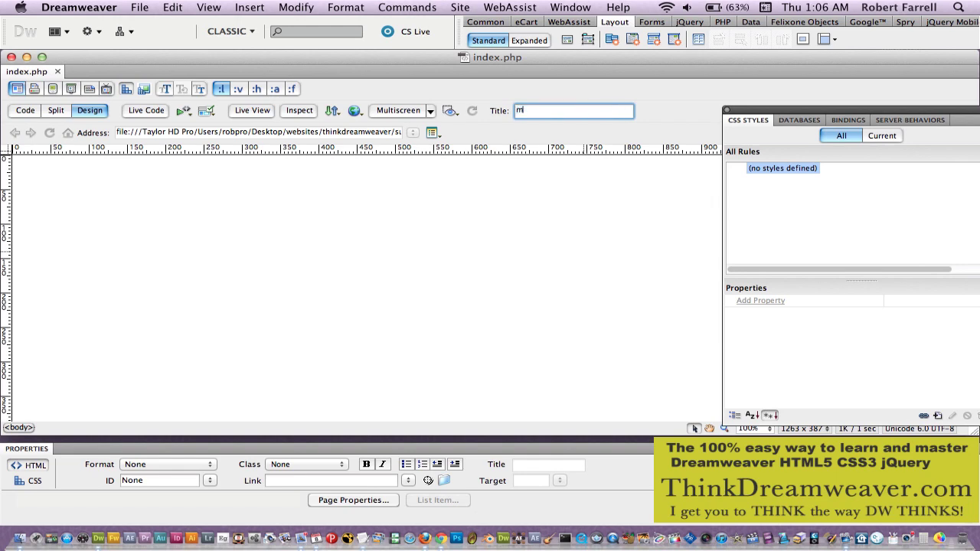
pyautogui.write('e.')
pyautogui.write('com ')
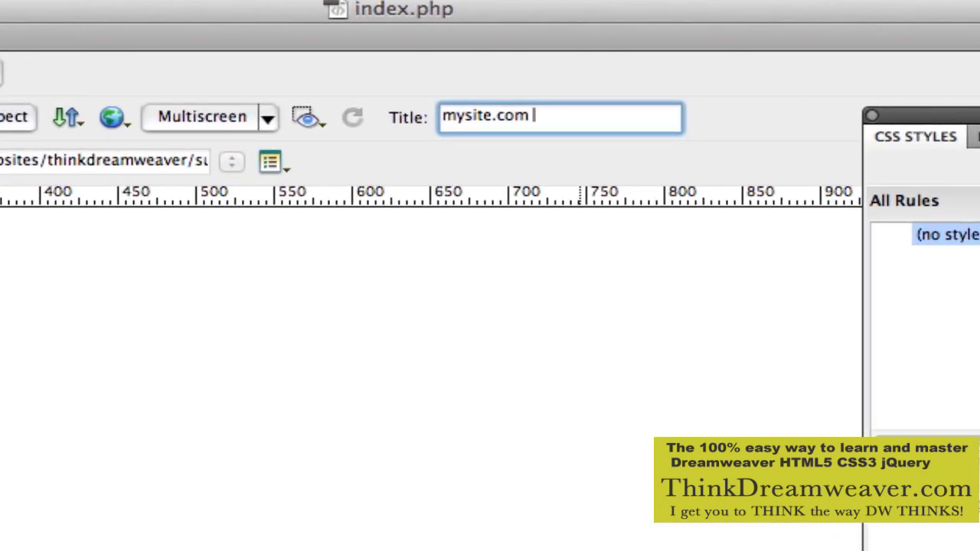
pyautogui.write('|')
pyautogui.write(' admin sed')
pyautogui.write('tion')
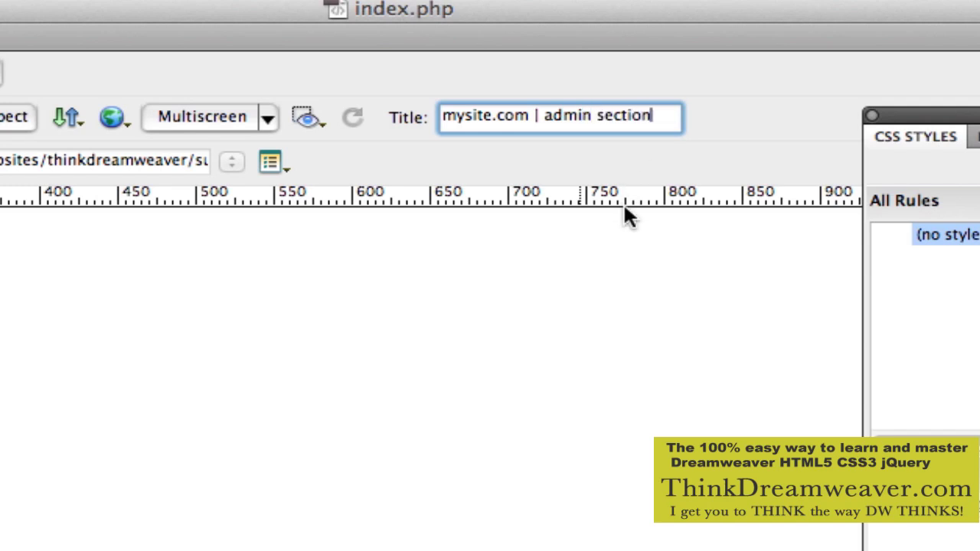
pyautogui.click(619, 263)
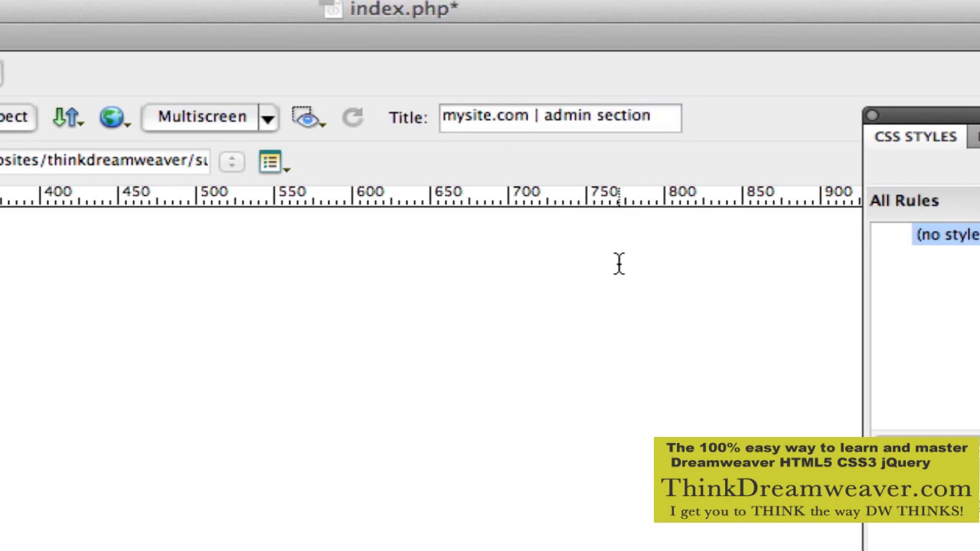
pyautogui.press('super+s')
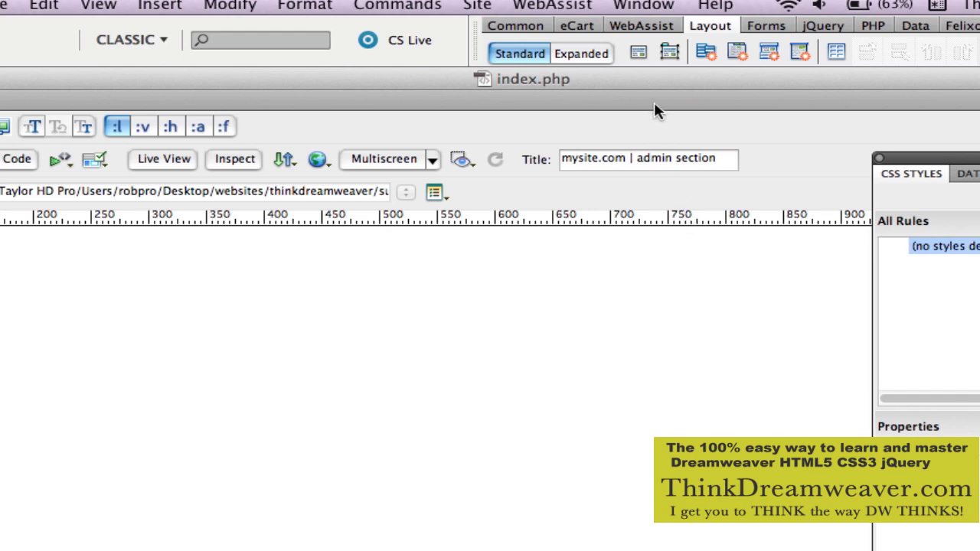
# Show the Databases panel and look through the Bindings and Server Behaviors panels.
pyautogui.click(658, 6)
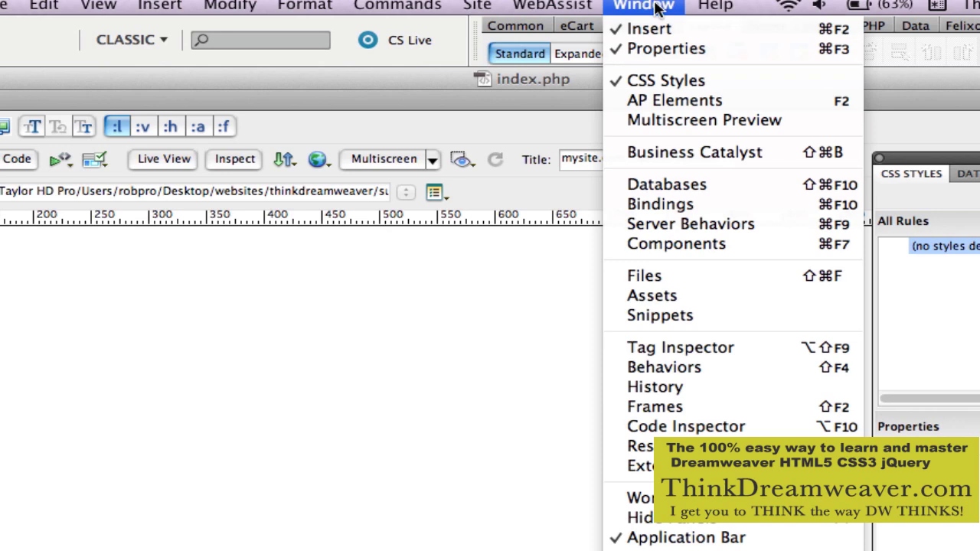
pyautogui.click(684, 187)
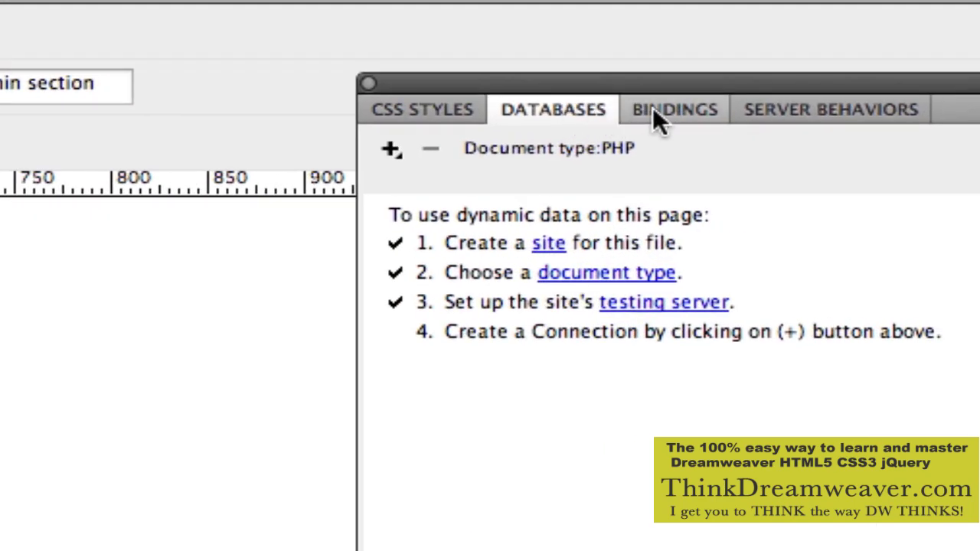
pyautogui.click(653, 108)
pyautogui.click(795, 108)
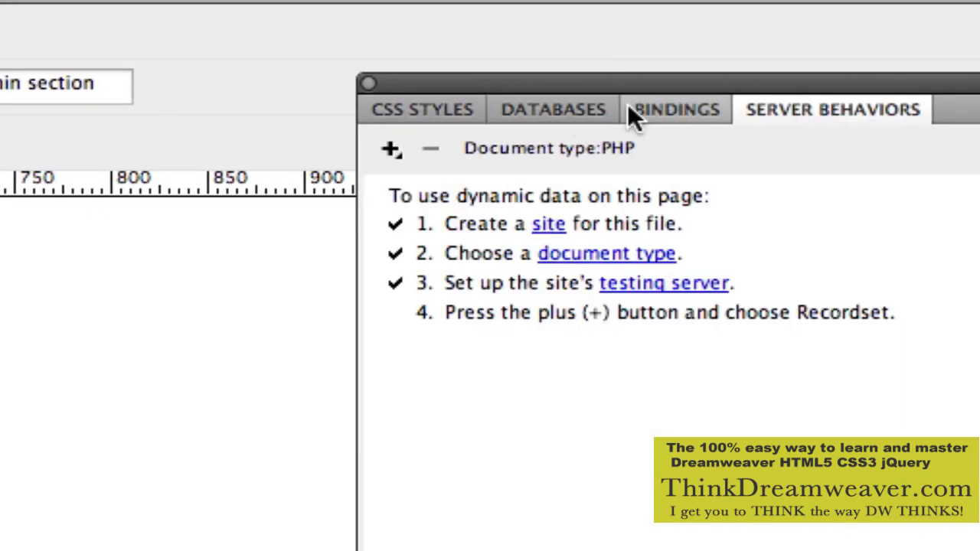
# Move CSS Styles to the end of the panel group, reposition it, and display Server Behaviors.
pyautogui.click(444, 113)
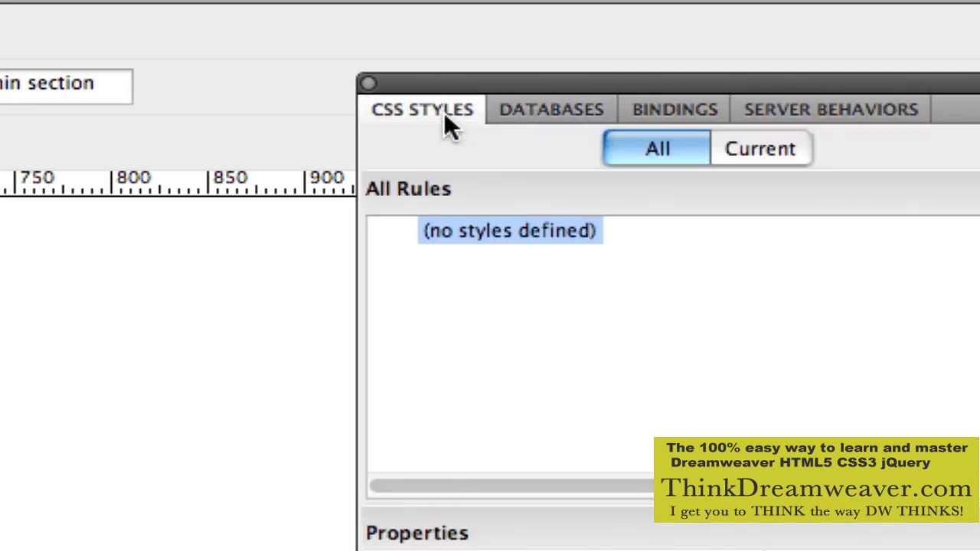
pyautogui.moveTo(444, 111); pyautogui.dragTo(538, 113)
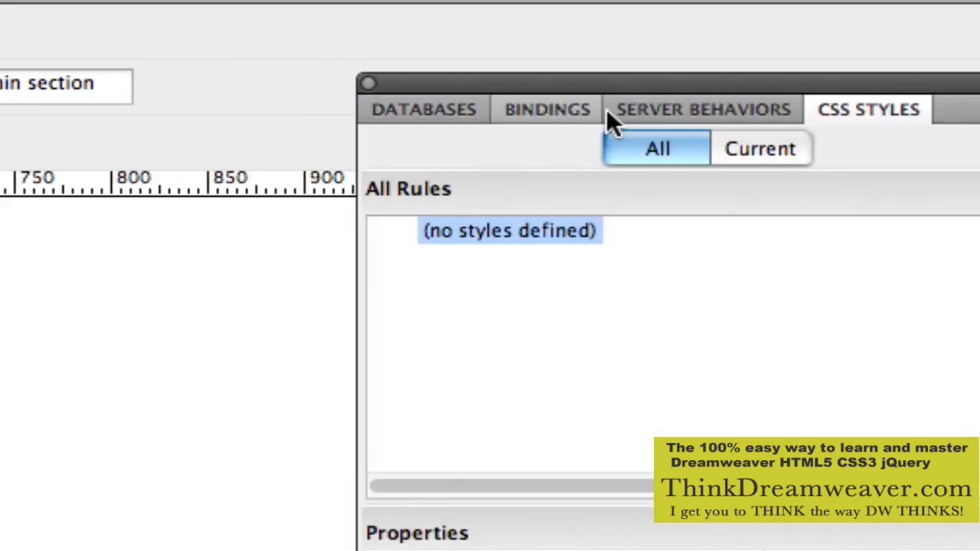
pyautogui.click(433, 114)
pyautogui.click(535, 121)
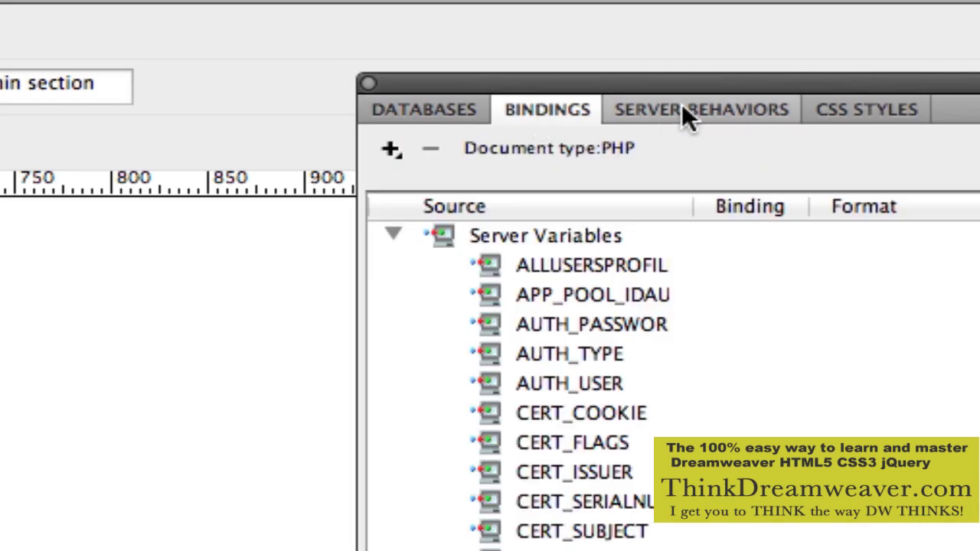
pyautogui.click(685, 110)
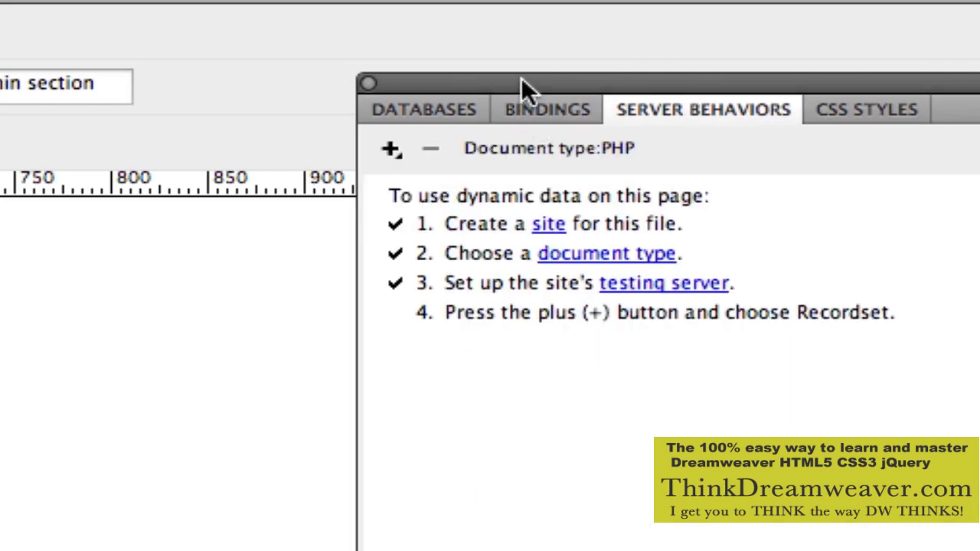
pyautogui.moveTo(525, 85); pyautogui.dragTo(464, 69)
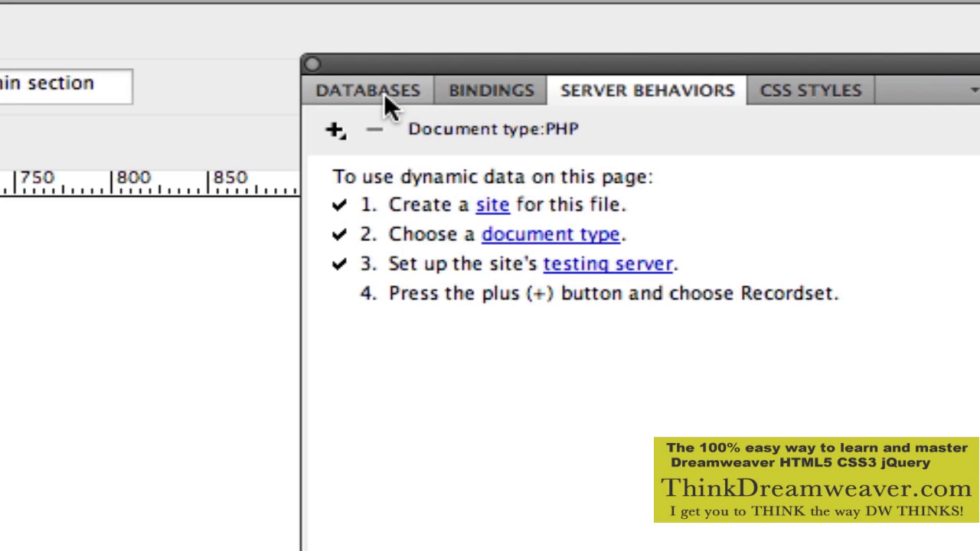
# From the Databases panel's + menu, start a new MySQL Connection.
pyautogui.click(339, 129)
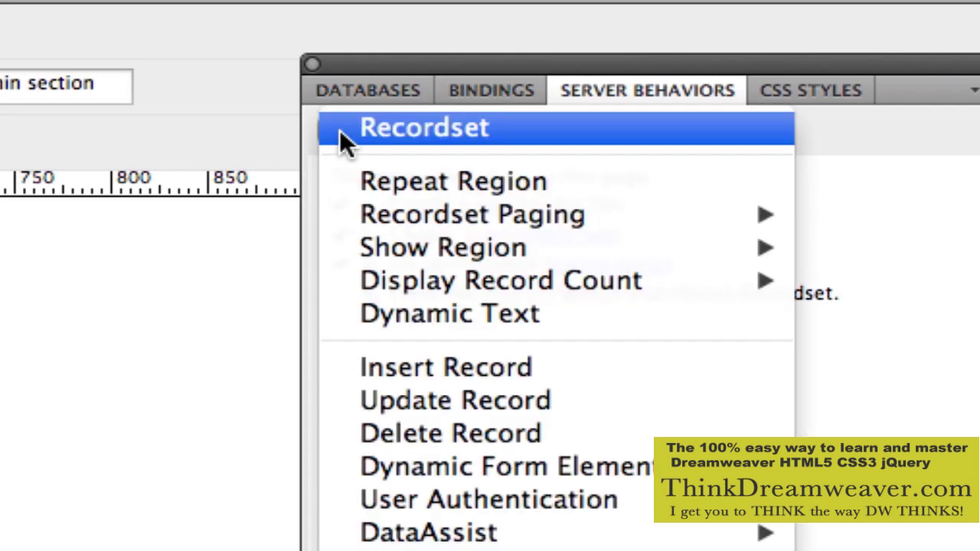
pyautogui.click(335, 131)
pyautogui.click(364, 88)
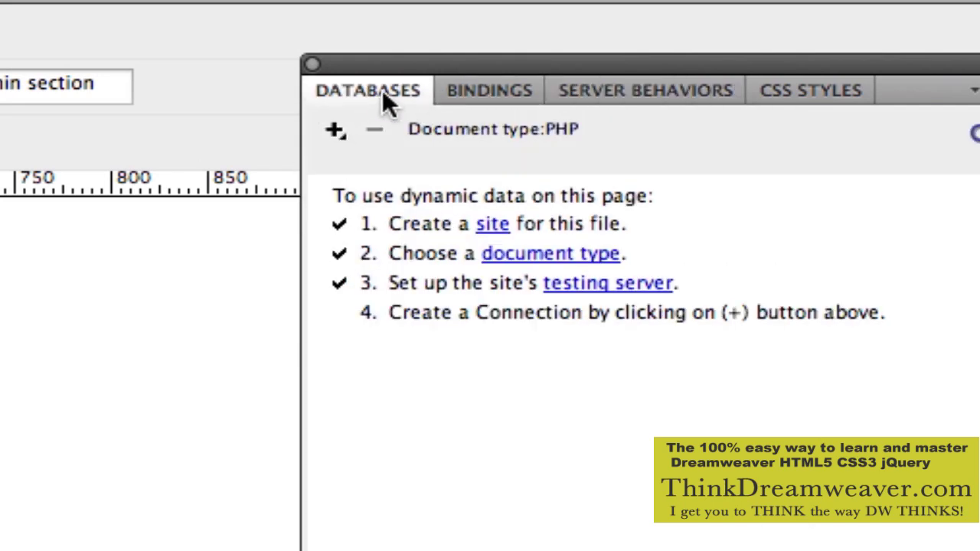
pyautogui.click(335, 130)
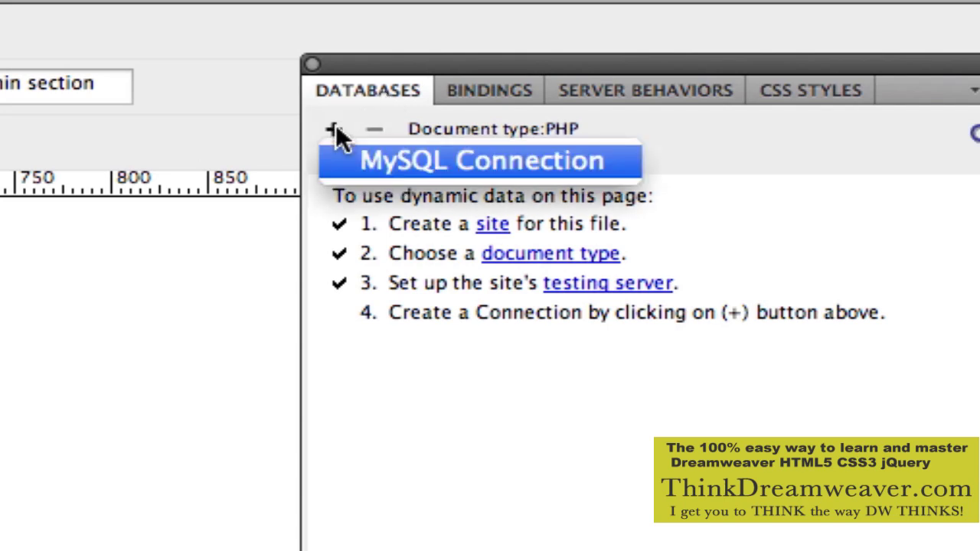
pyautogui.click(378, 169)
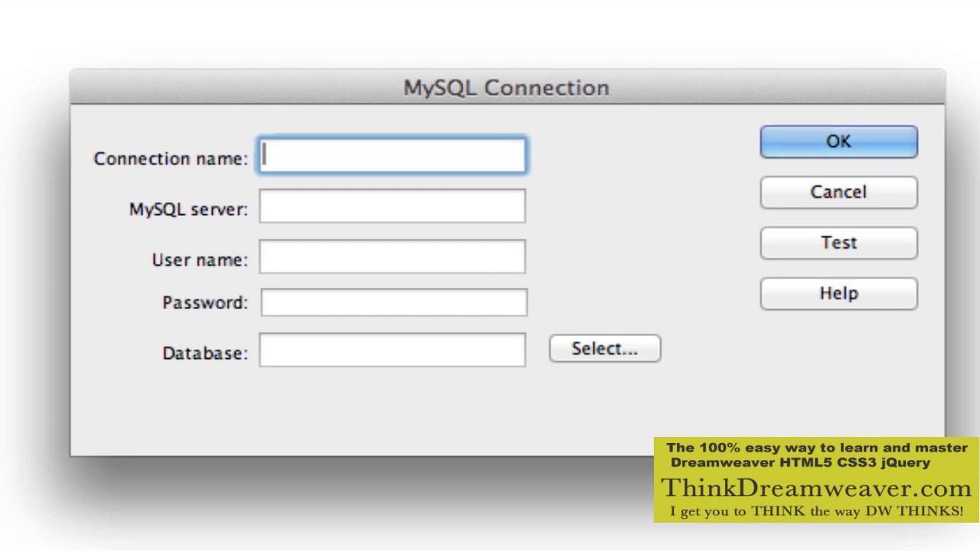
# Name the connection myStoreConn with MySQL server localhost.
pyautogui.write('myS')
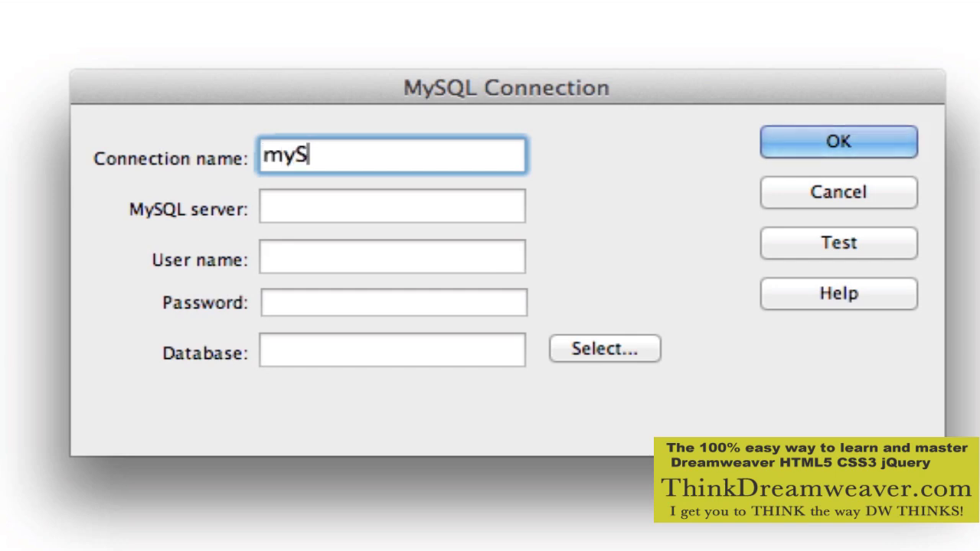
pyautogui.write('tore')
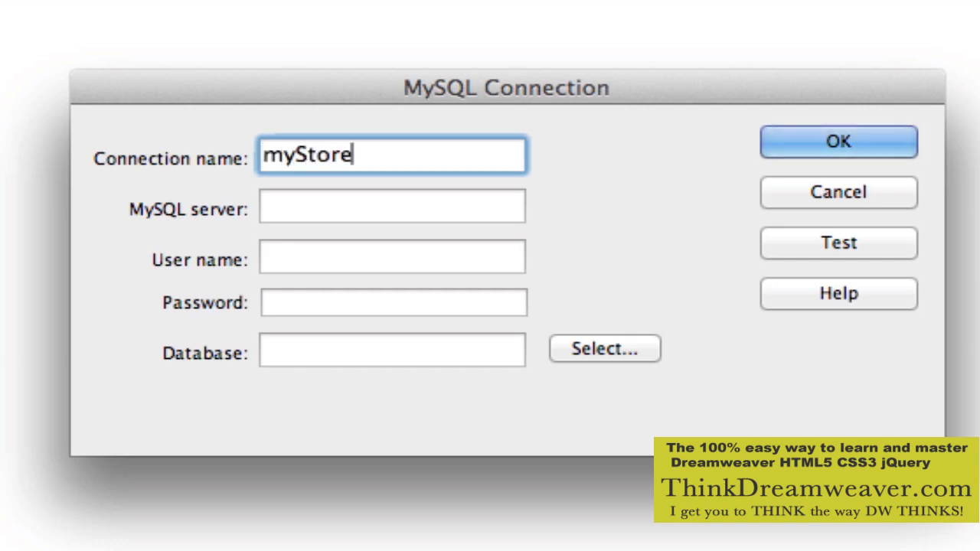
pyautogui.write('Conn')
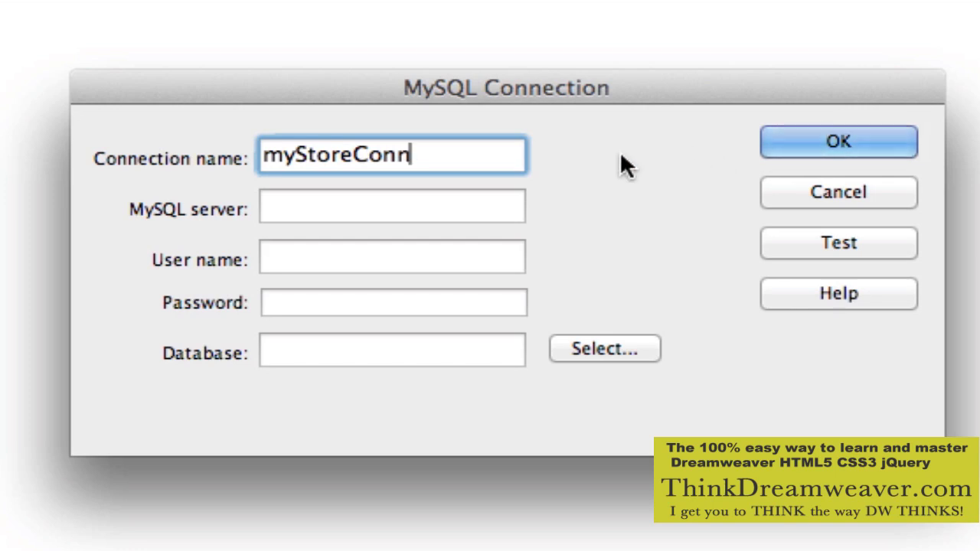
pyautogui.click(501, 212)
pyautogui.write('l')
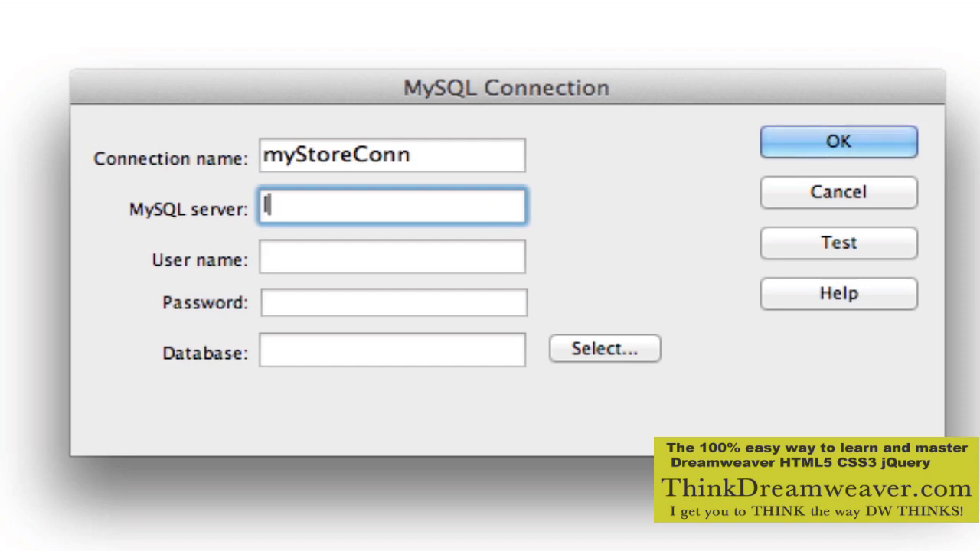
pyautogui.write('ocal')
pyautogui.write('host')
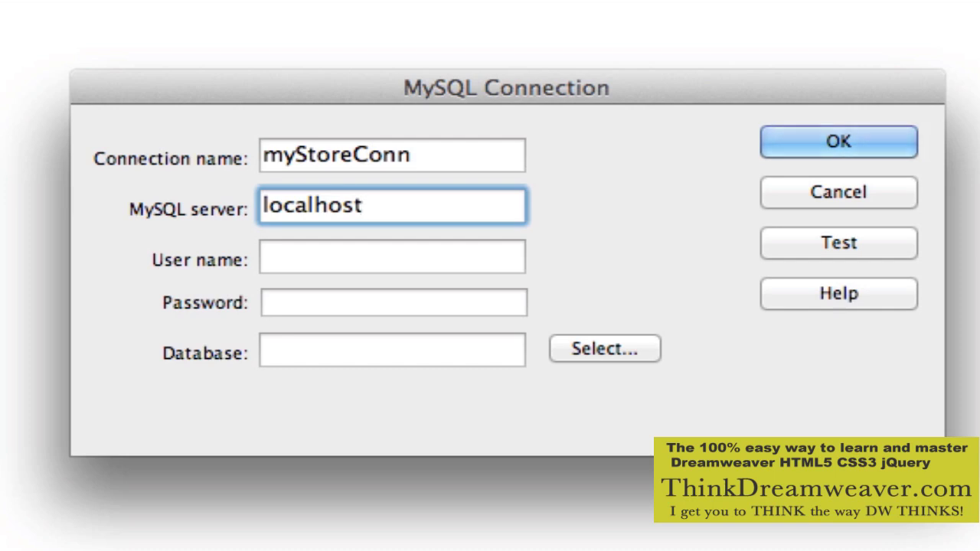
# Enter the database user name and password, correct the user name, then close the dialog.
pyautogui.click(465, 262)
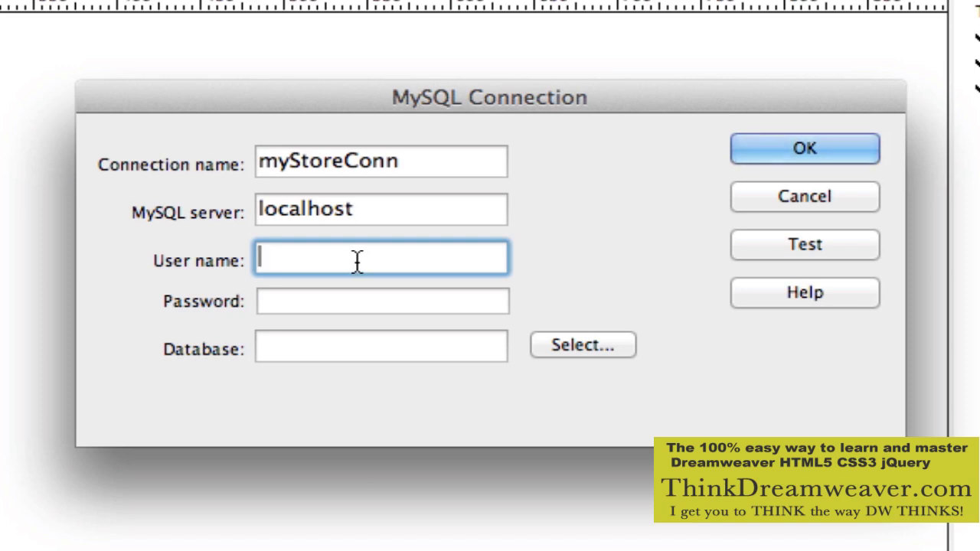
pyautogui.write('user')
pyautogui.press('Tab')
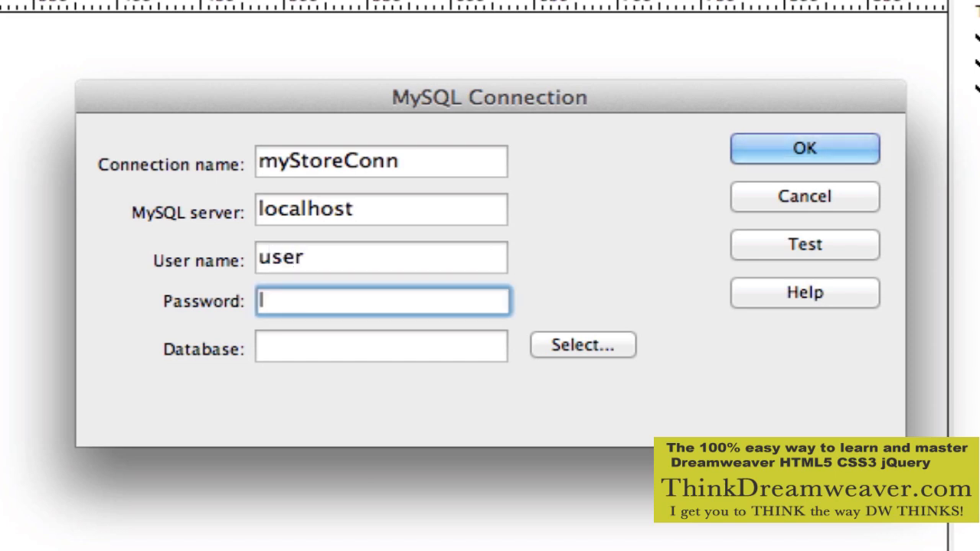
pyautogui.write('•••••••')
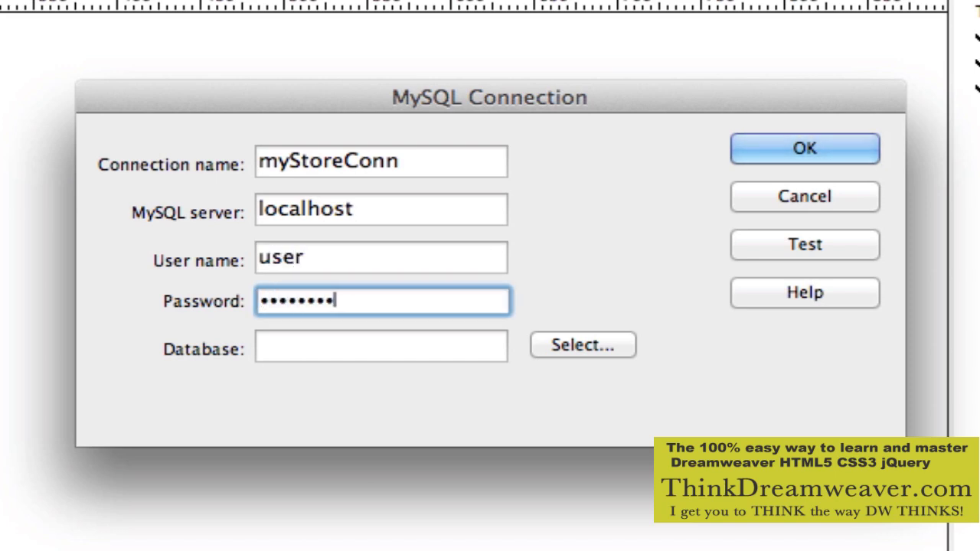
pyautogui.write('•')
pyautogui.hotkey('shift', 'Tab')
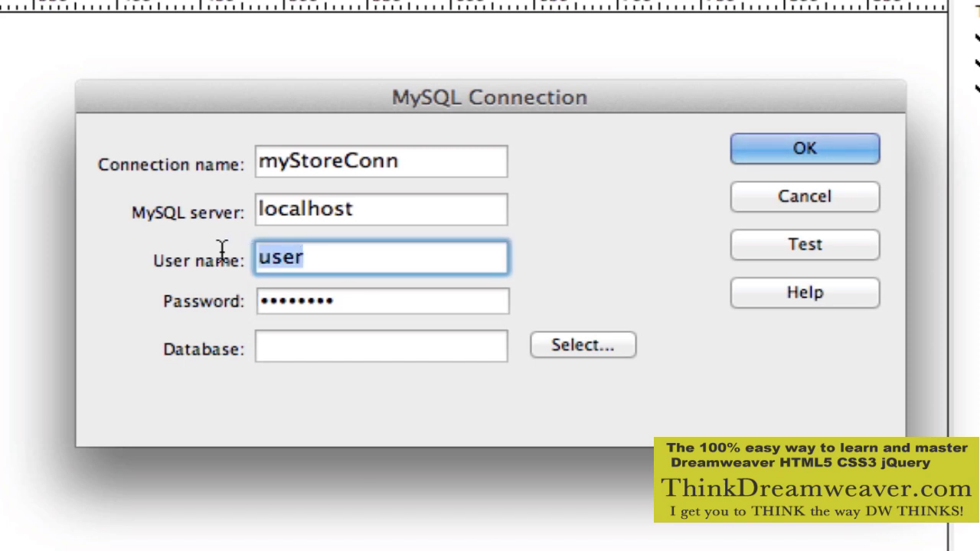
pyautogui.write('accoun')
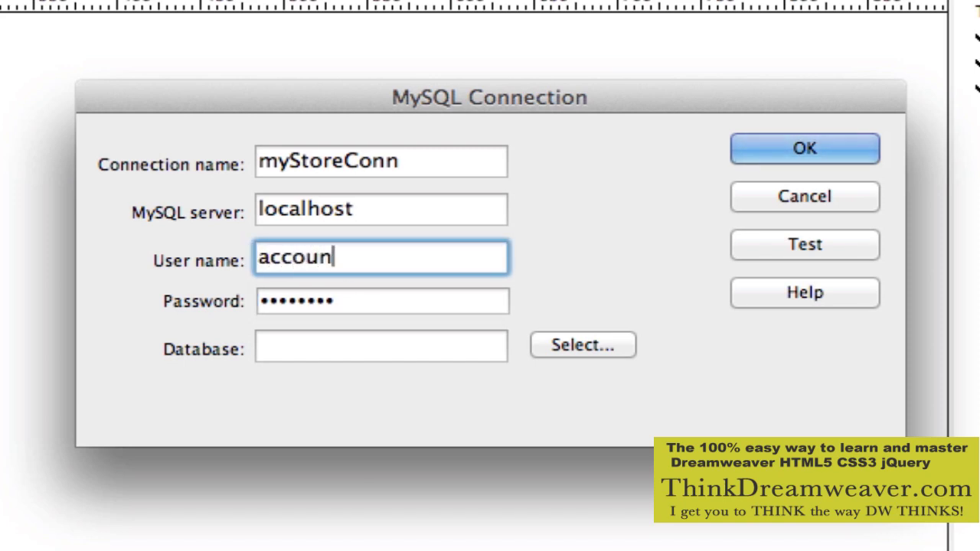
pyautogui.write('_user')
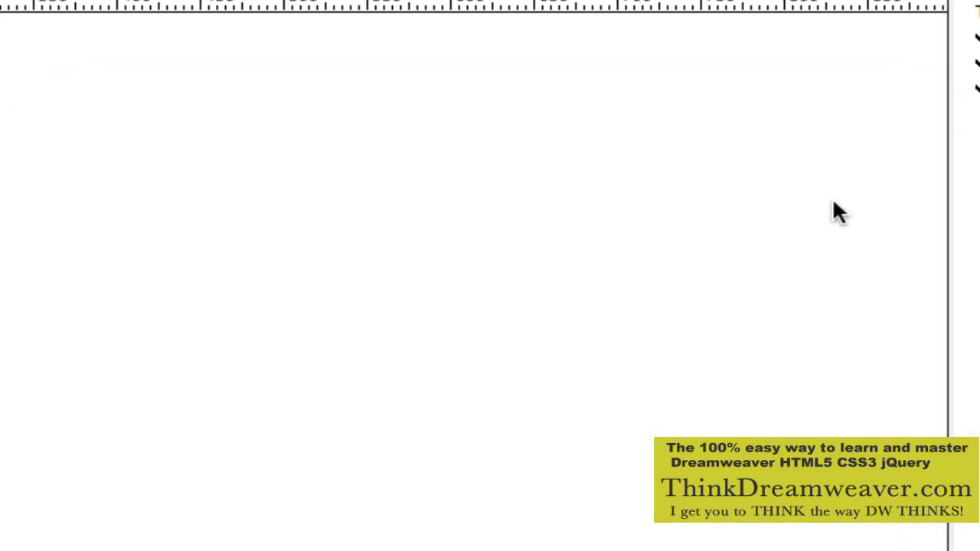
pyautogui.click(833, 197)
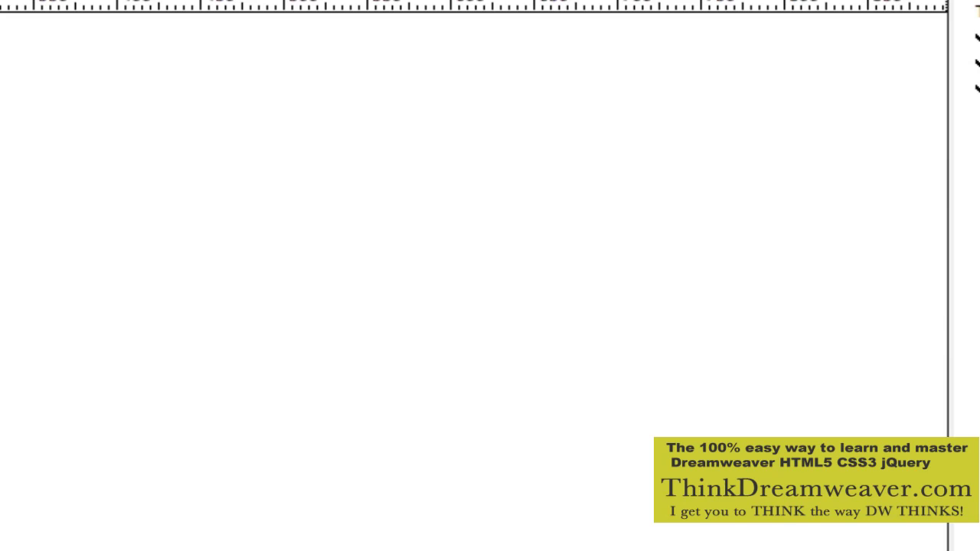
pyautogui.click(458, 127)
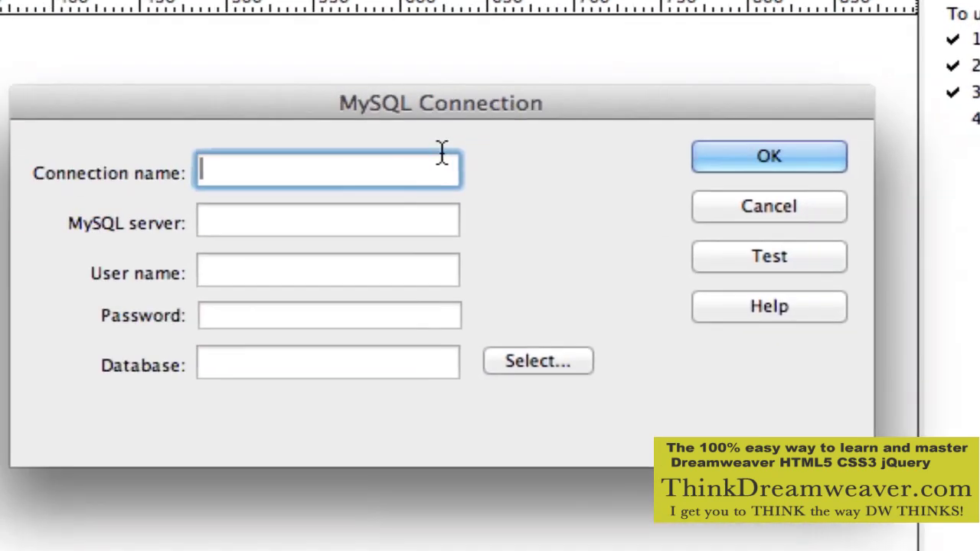
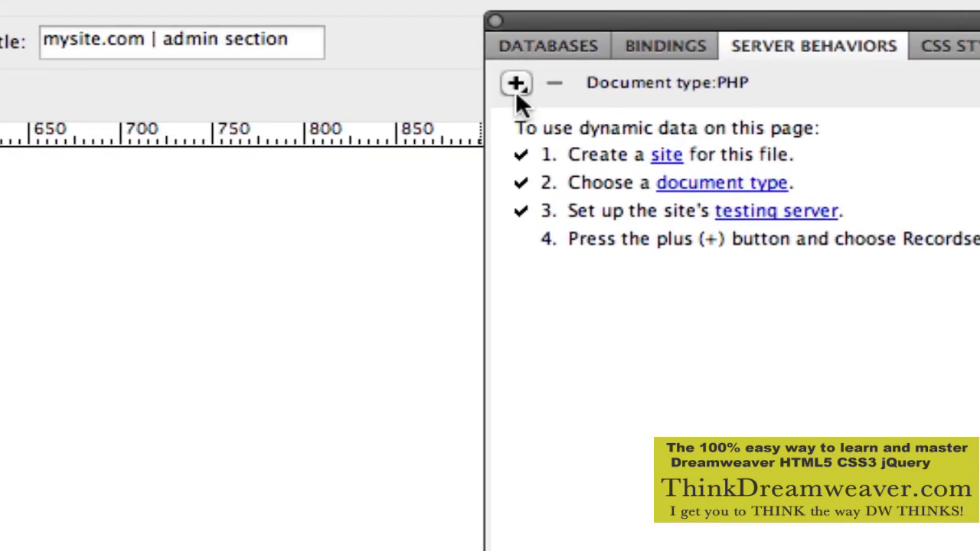
pyautogui.click(515, 86)
pyautogui.click(511, 62)
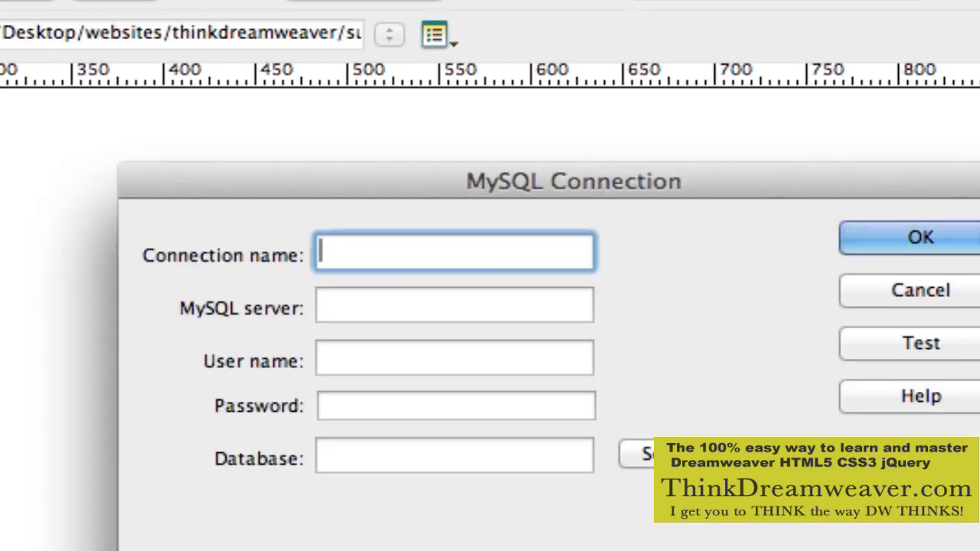
pyautogui.click(964, 294)
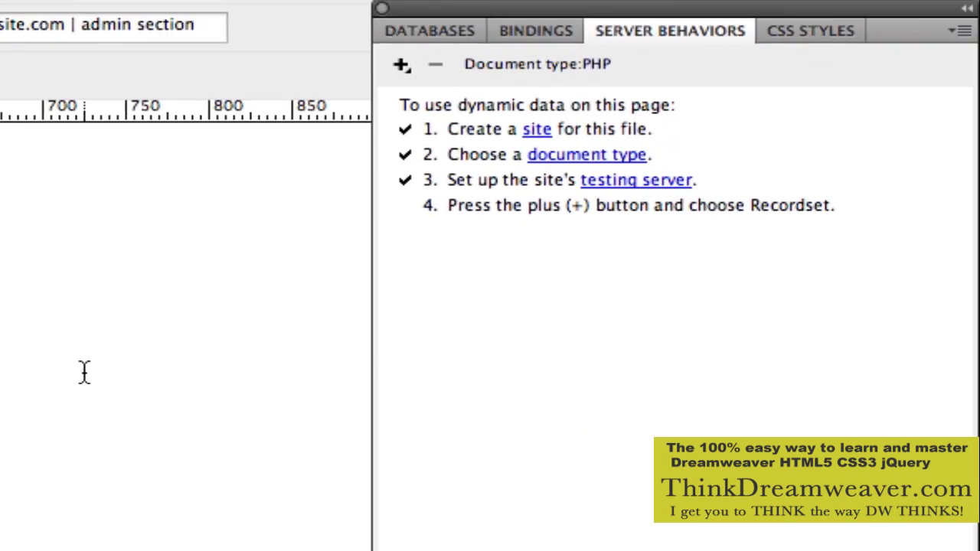
pyautogui.press('super+shift+s')
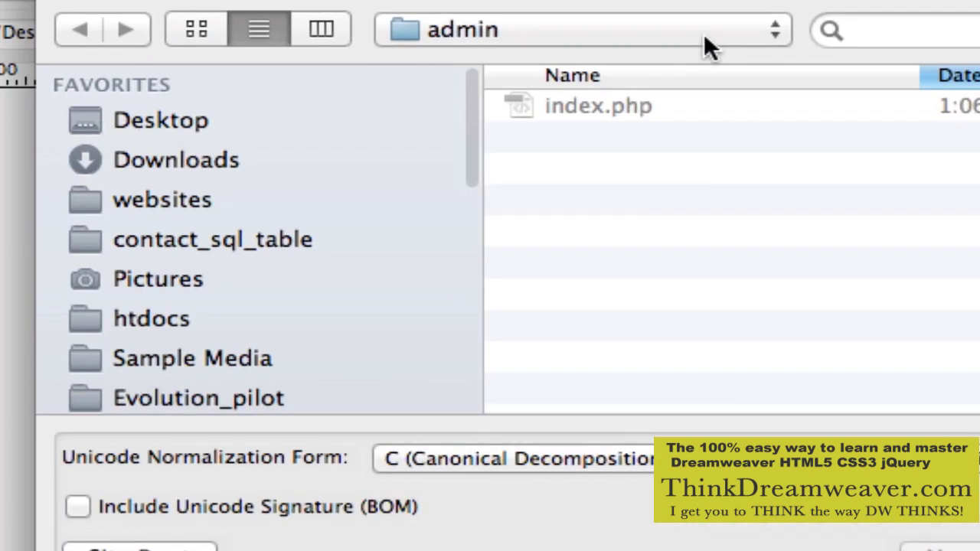
pyautogui.click(708, 33)
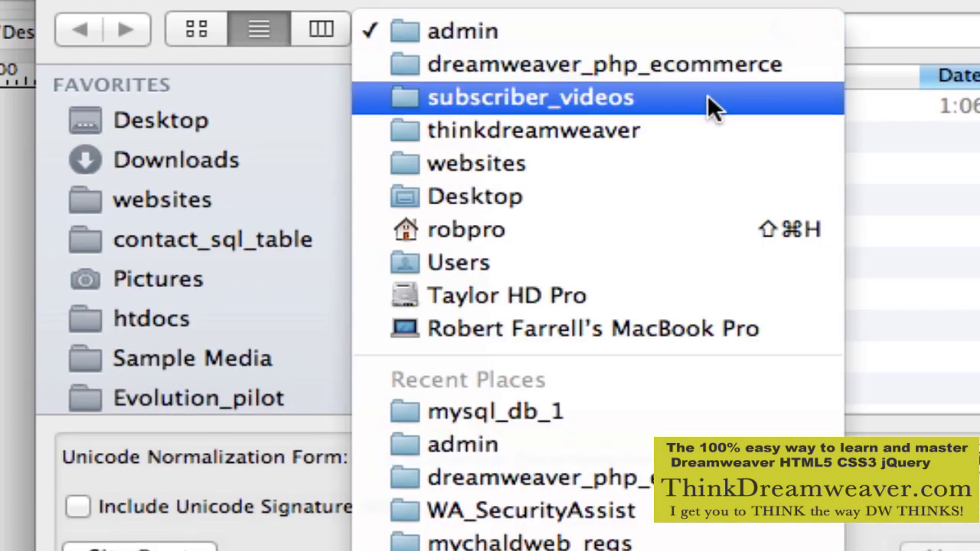
pyautogui.click(706, 150)
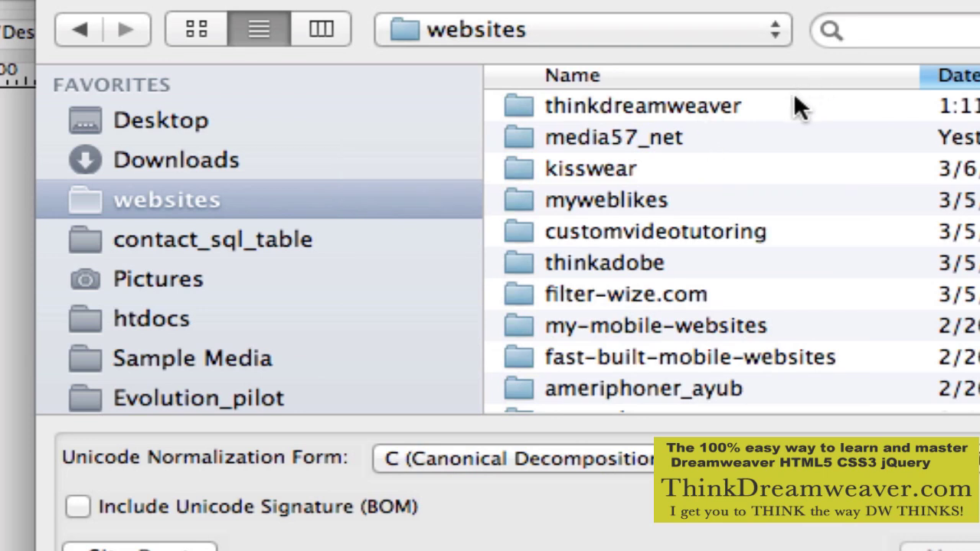
pyautogui.doubleClick(793, 93)
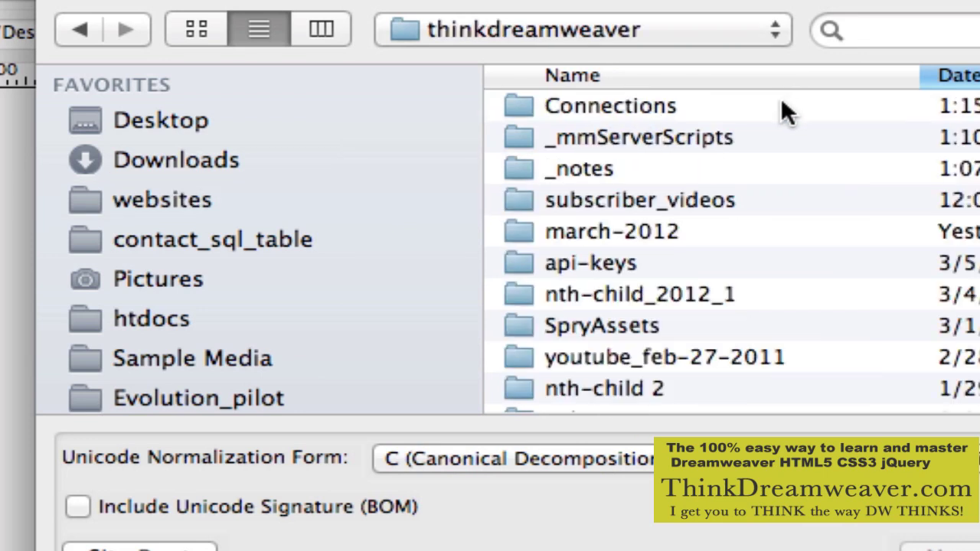
pyautogui.click(782, 100)
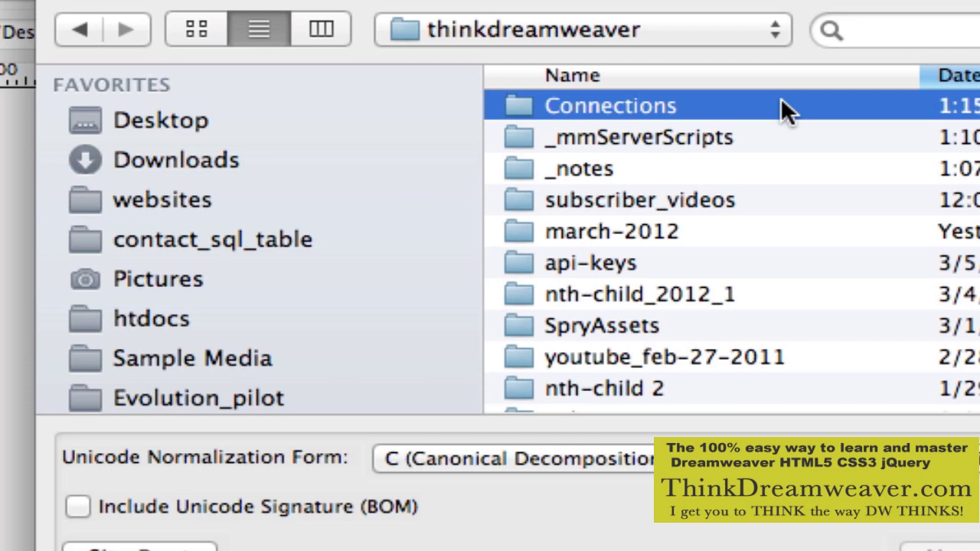
pyautogui.press('Escape')
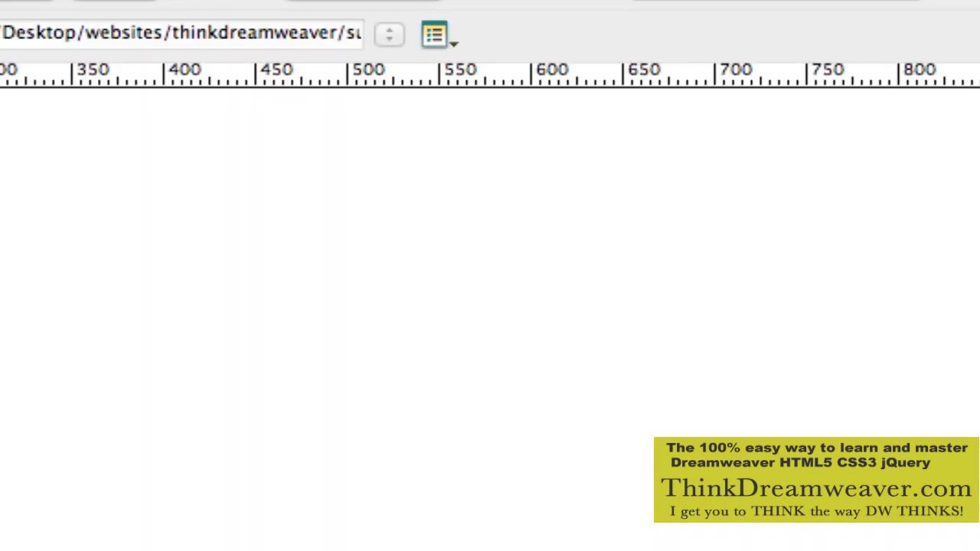
pyautogui.click(792, 128)
pyautogui.click(827, 176)
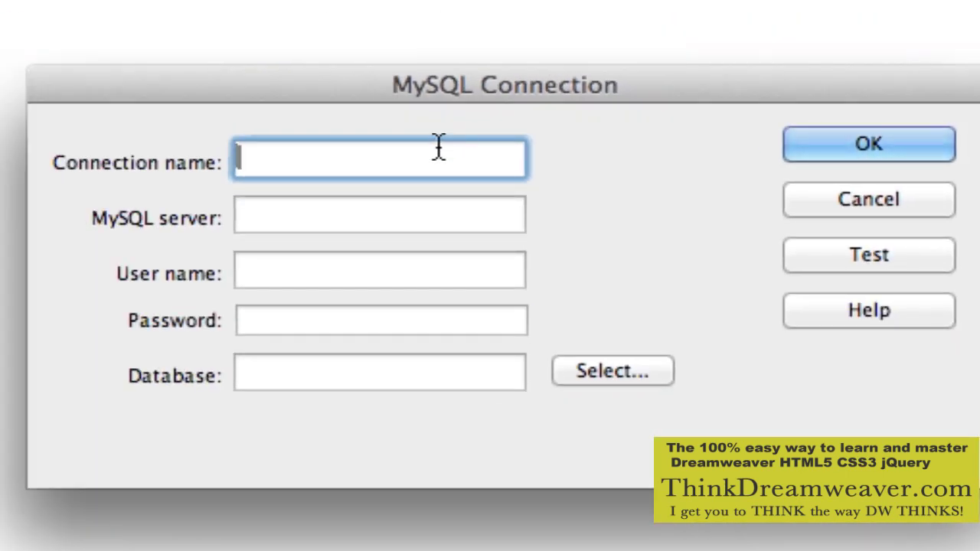
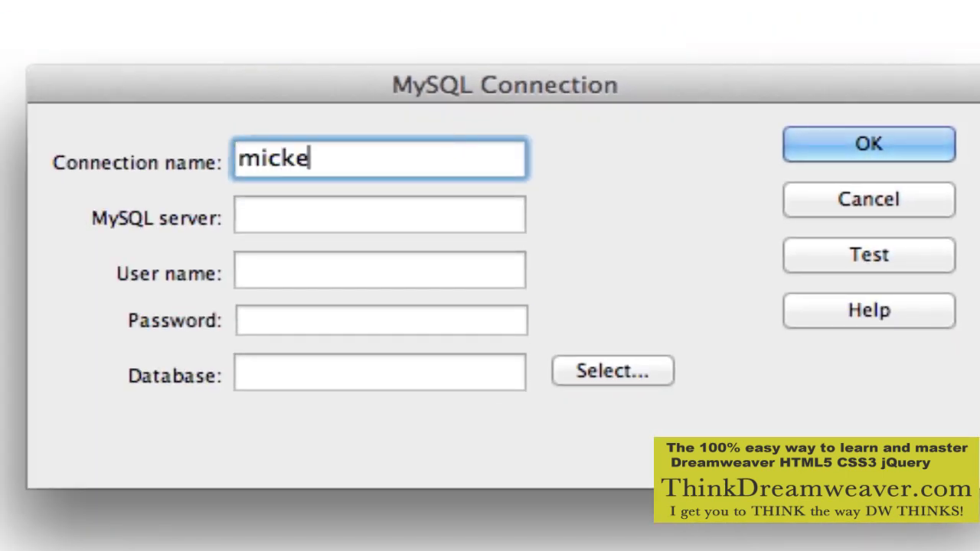
pyautogui.click(905, 198)
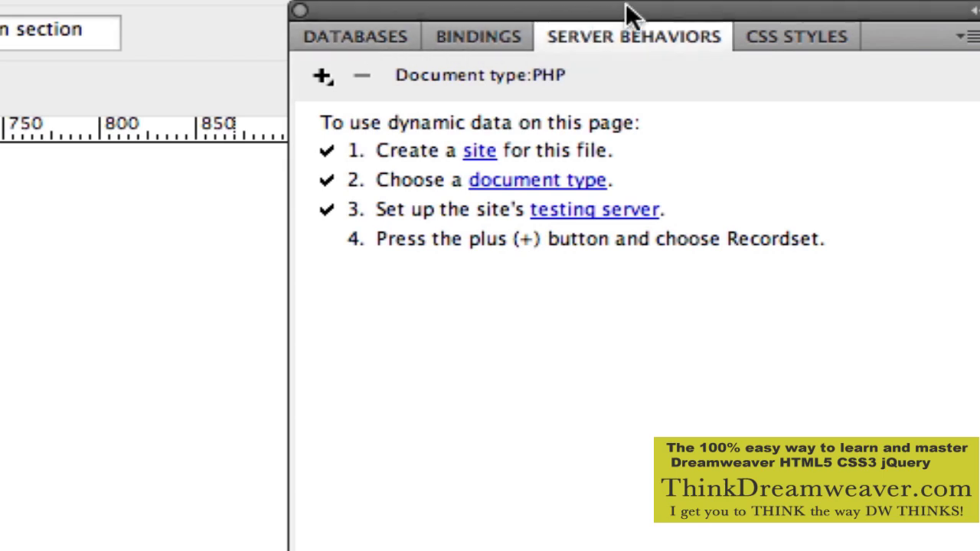
# Move the server behaviors panel group left, close it, and reopen the Databases panel.
pyautogui.moveTo(628, 11); pyautogui.dragTo(488, 10)
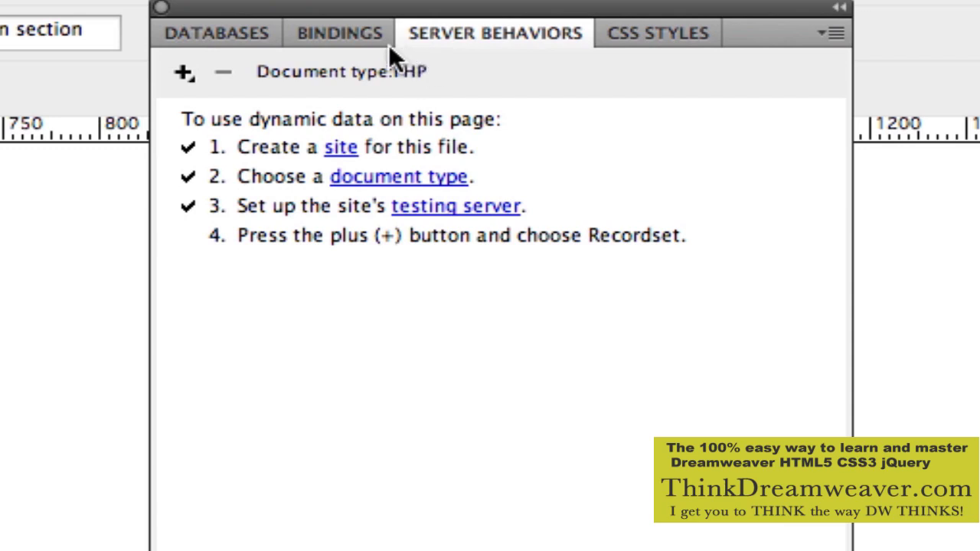
pyautogui.click(163, 7)
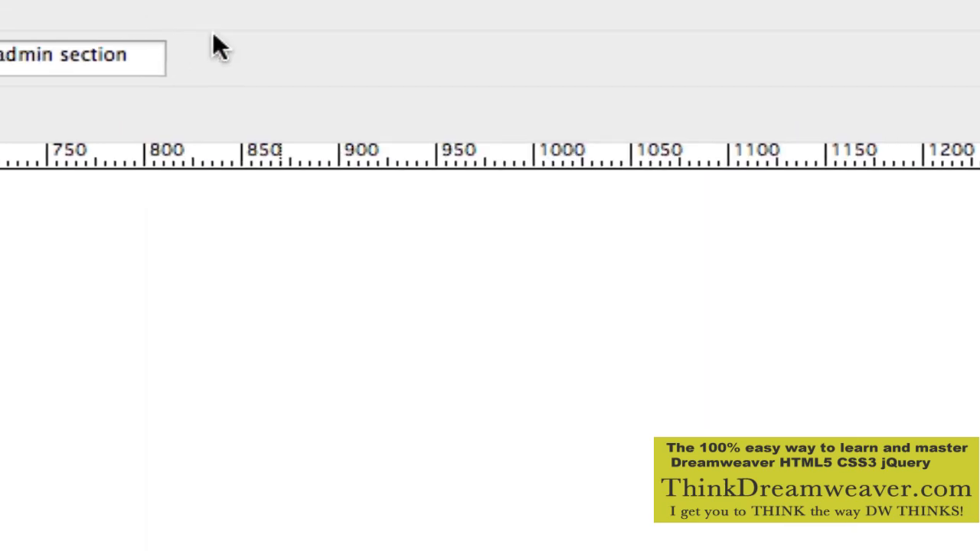
pyautogui.click(440, 19)
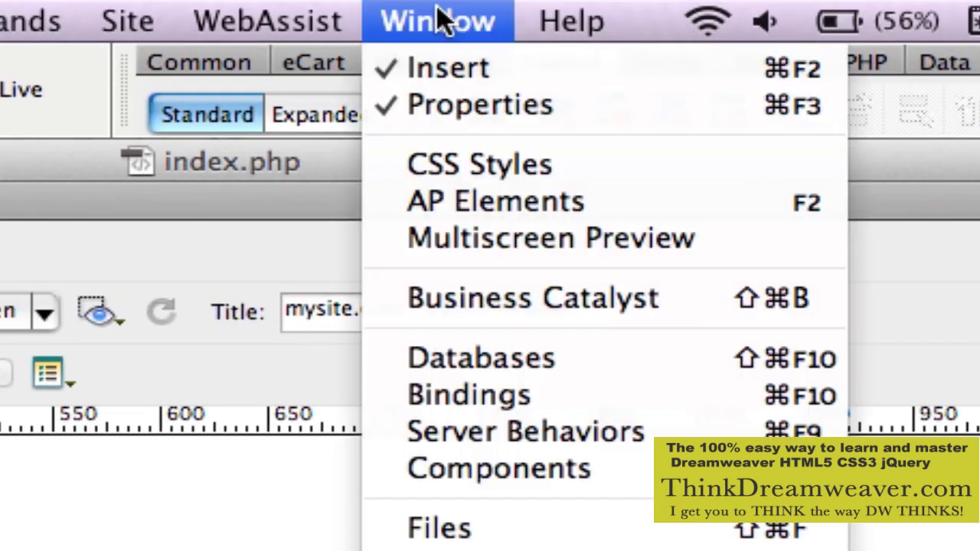
pyautogui.click(584, 358)
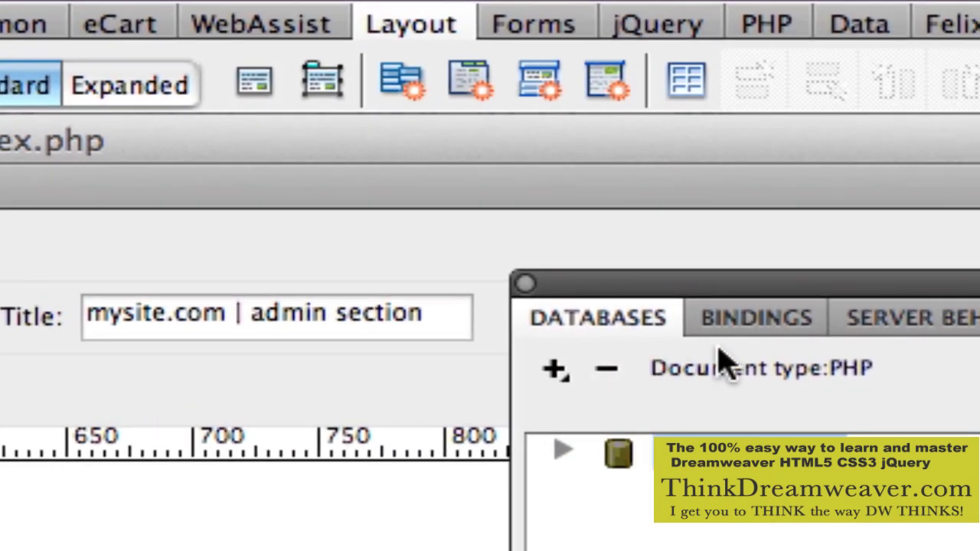
# Cycle through Bindings, Server Behaviors and CSS Styles, then open Server Behaviors' add list.
pyautogui.click(758, 322)
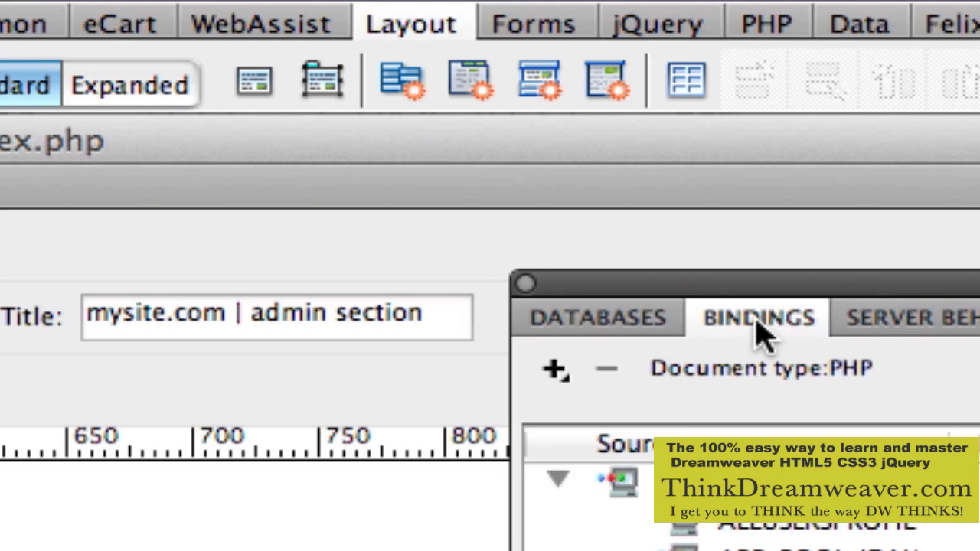
pyautogui.click(929, 336)
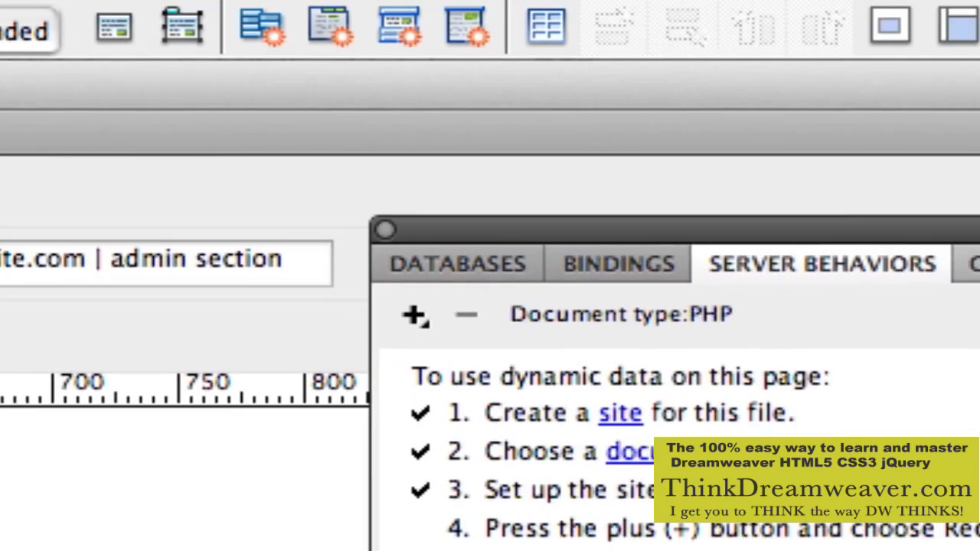
pyautogui.click(979, 329)
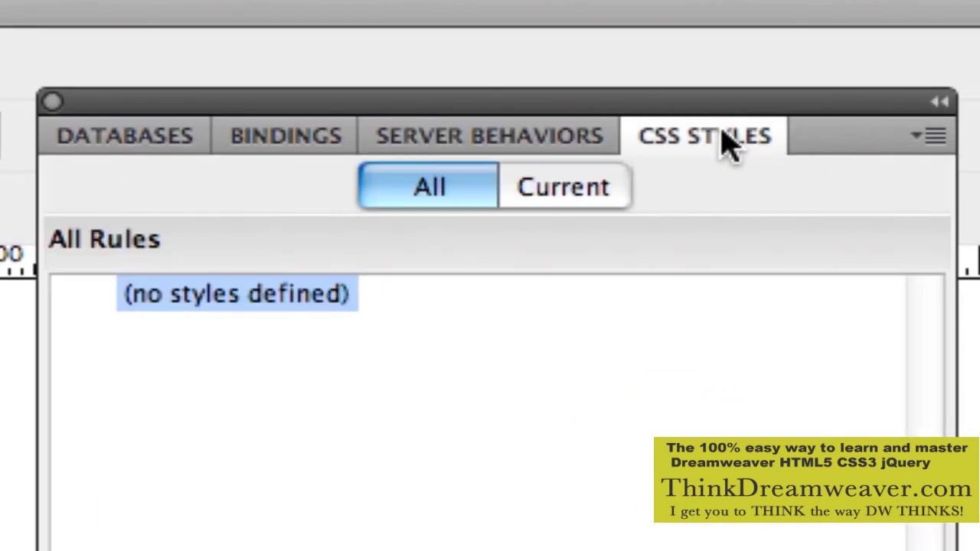
pyautogui.click(571, 145)
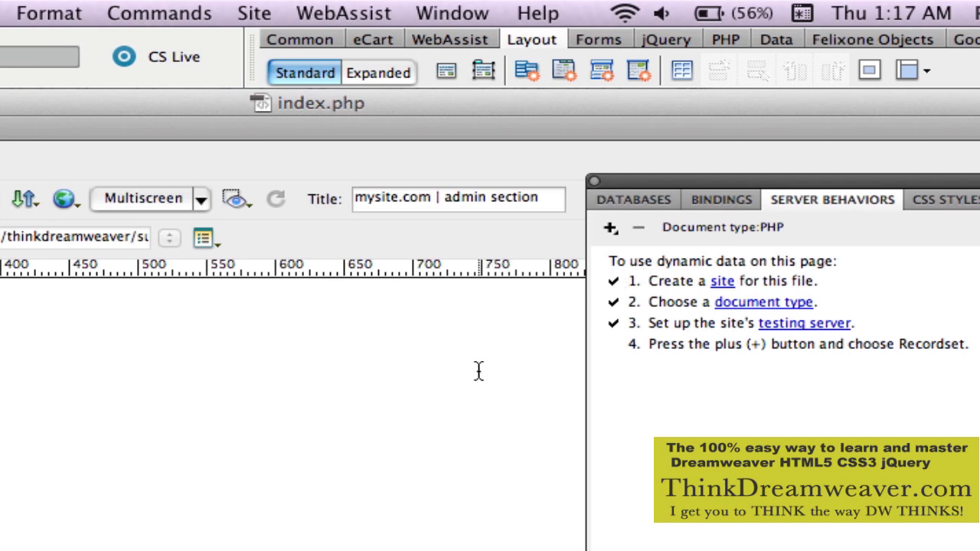
pyautogui.press('Return')
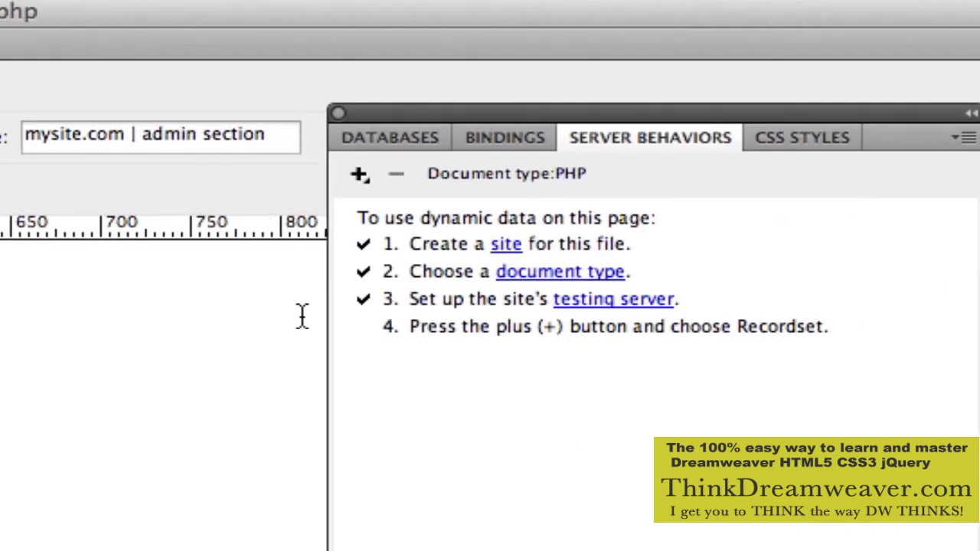
pyautogui.click(359, 177)
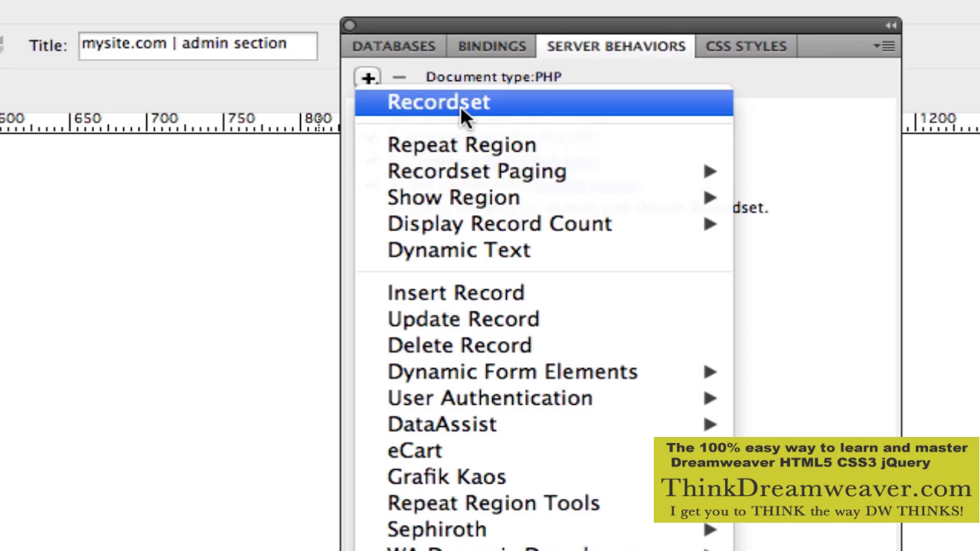
# Start a new Recordset in the simple layout with admin_tbl as its table.
pyautogui.click(462, 111)
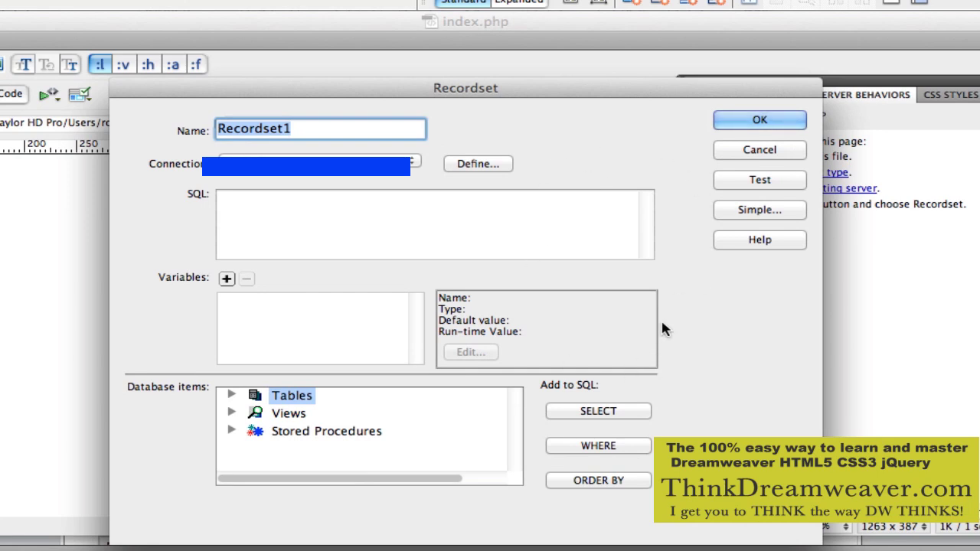
pyautogui.click(758, 211)
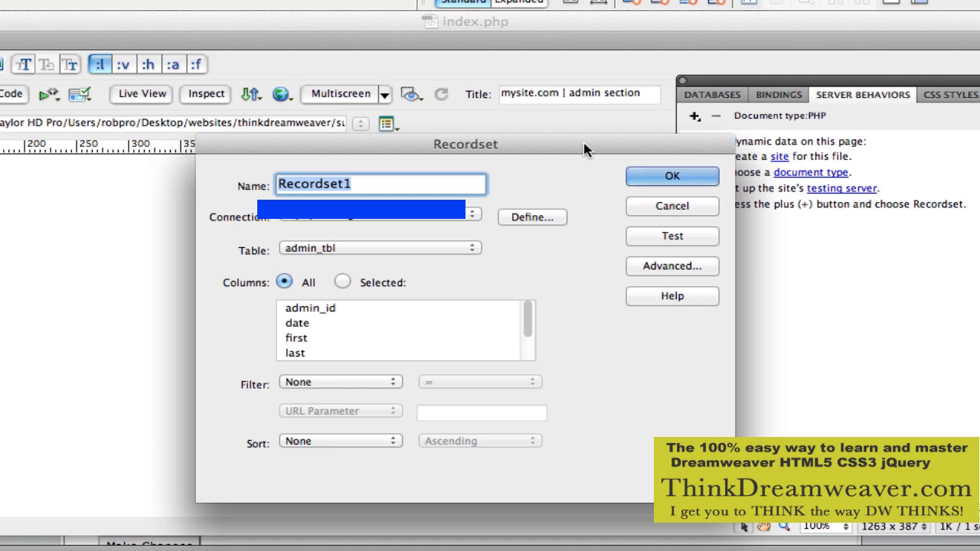
pyautogui.click(466, 249)
pyautogui.click(465, 250)
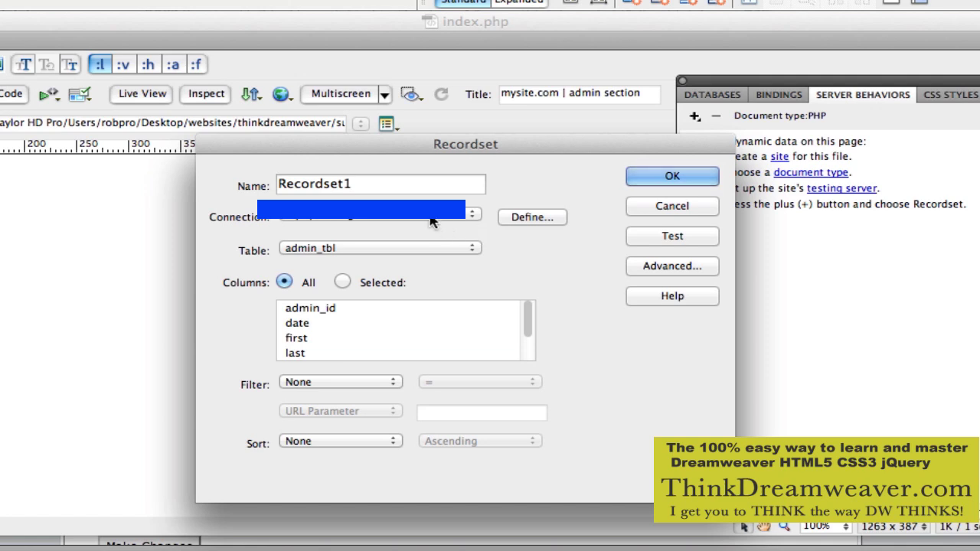
# Rename the recordset to rsAdmin, keeping the existing connection and admin_tbl.
pyautogui.moveTo(393, 184); pyautogui.dragTo(278, 184)
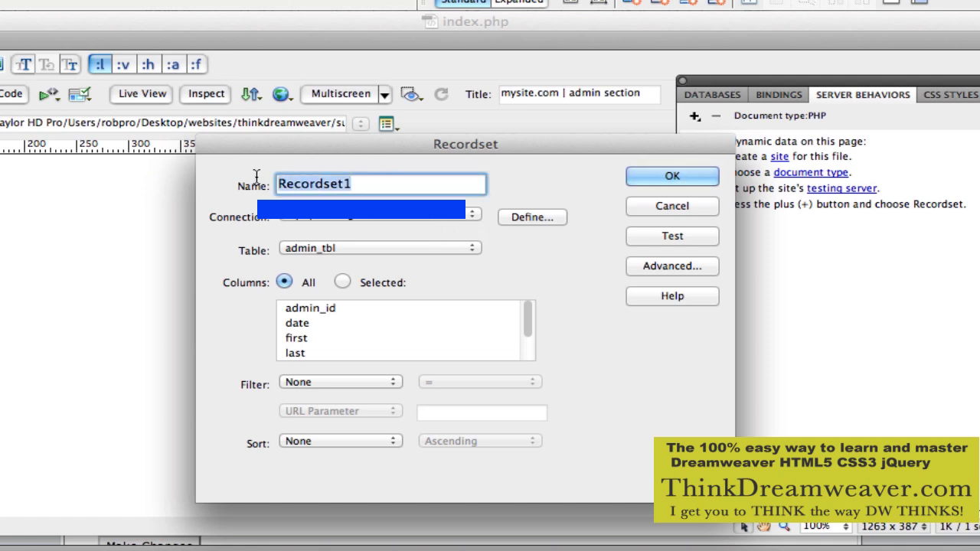
pyautogui.write('rsA')
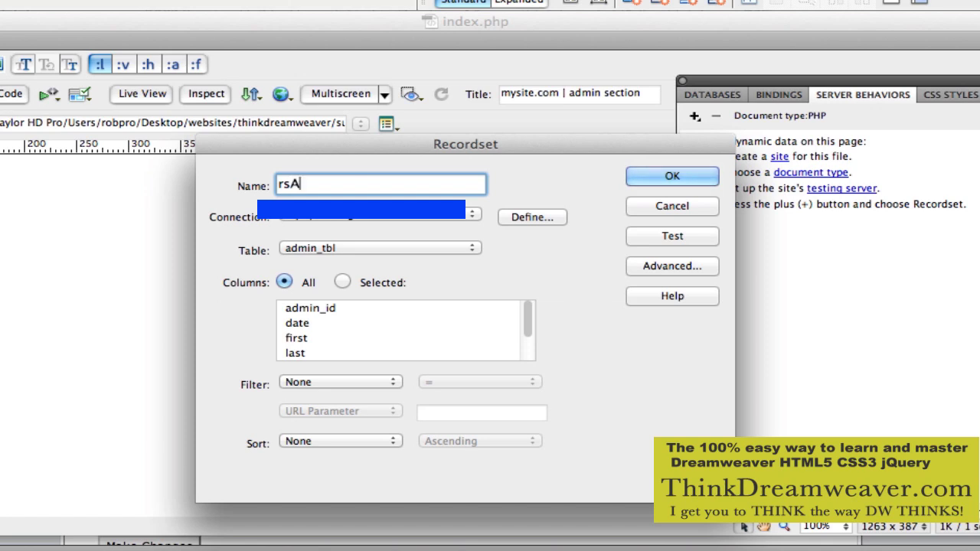
pyautogui.write('dmin')
pyautogui.click(335, 221)
pyautogui.click(335, 221)
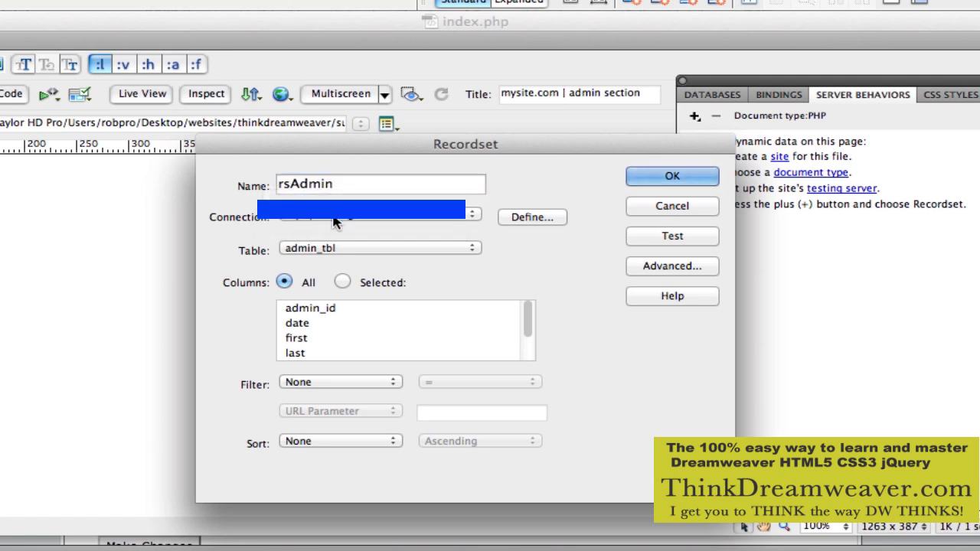
pyautogui.click(334, 221)
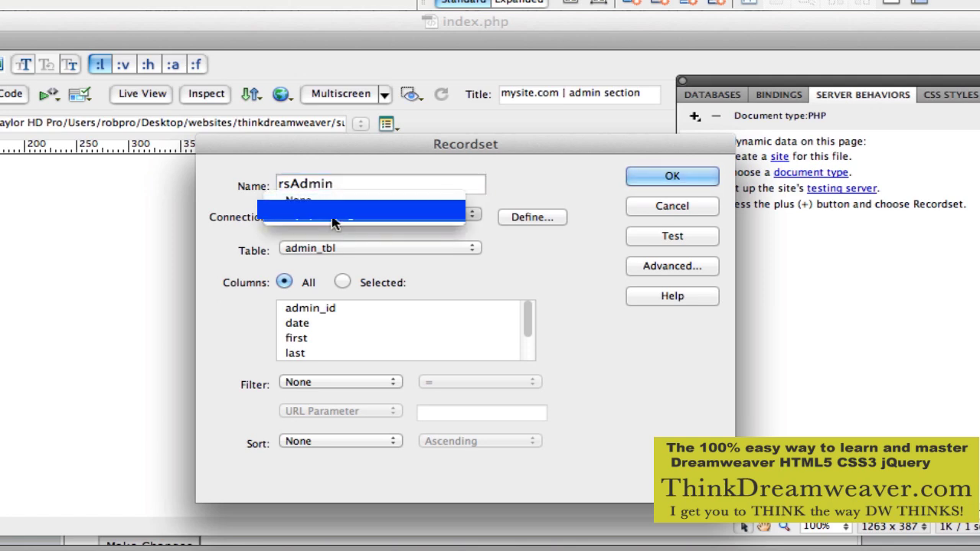
pyautogui.click(335, 218)
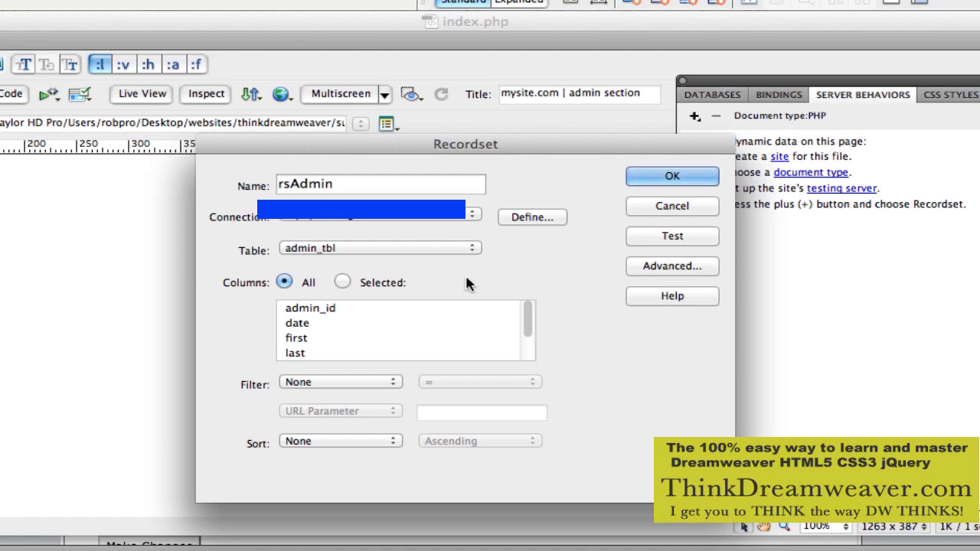
pyautogui.click(442, 245)
# Switch Columns to Selected and scroll through the admin_tbl column list.
pyautogui.click(516, 272)
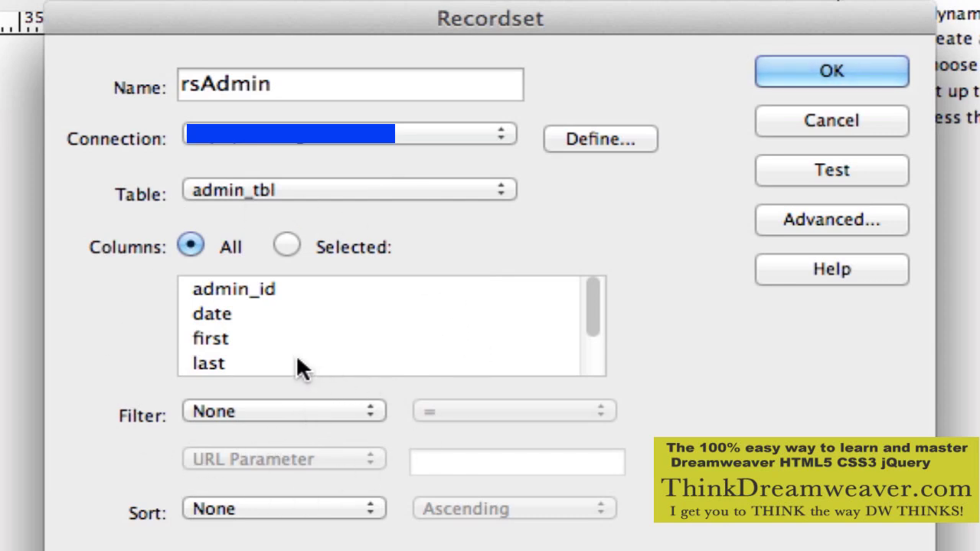
pyautogui.click(287, 246)
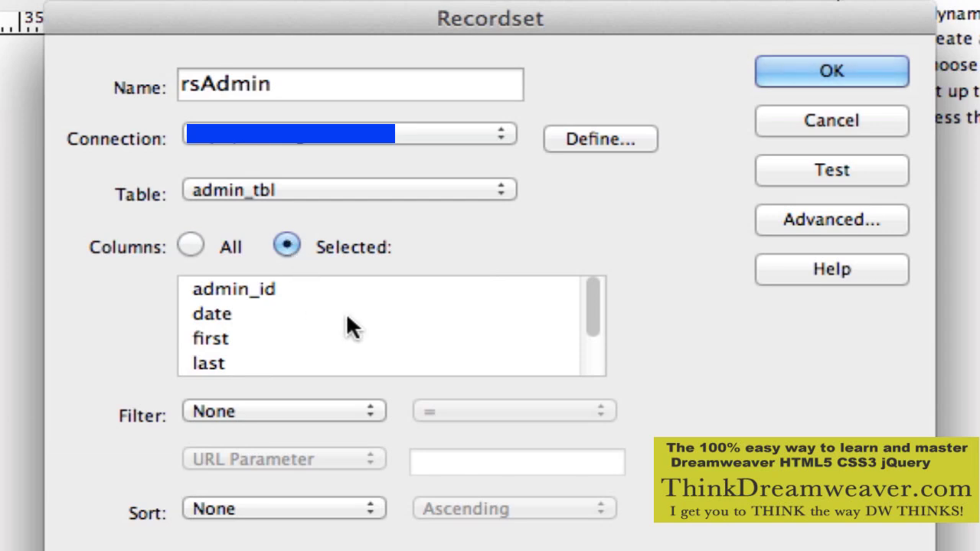
pyautogui.moveTo(592, 305); pyautogui.dragTo(586, 219)
pyautogui.moveTo(588, 301); pyautogui.dragTo(586, 236)
# Return all columns, filtering where email equals the Session Variable User_Var_2012.
pyautogui.click(190, 243)
pyautogui.click(287, 410)
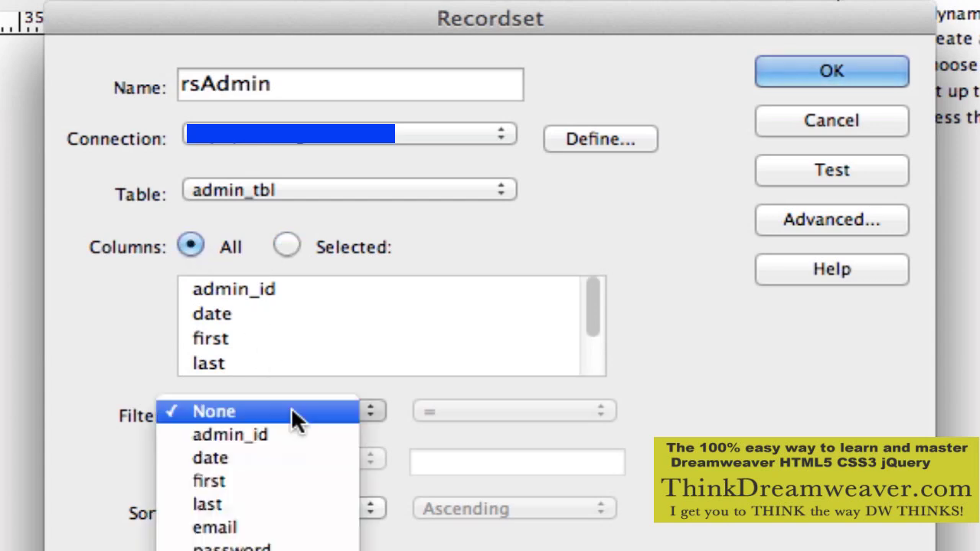
pyautogui.click(295, 529)
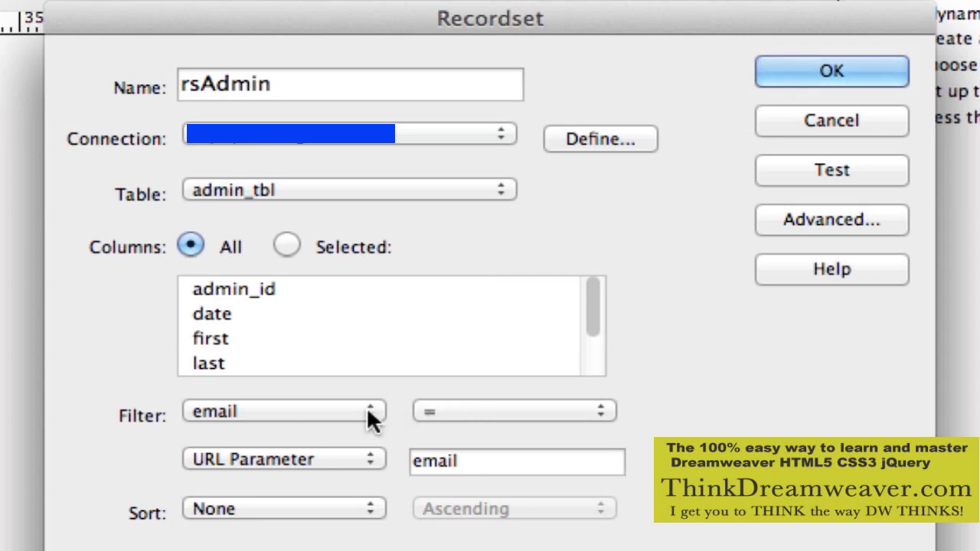
pyautogui.click(379, 457)
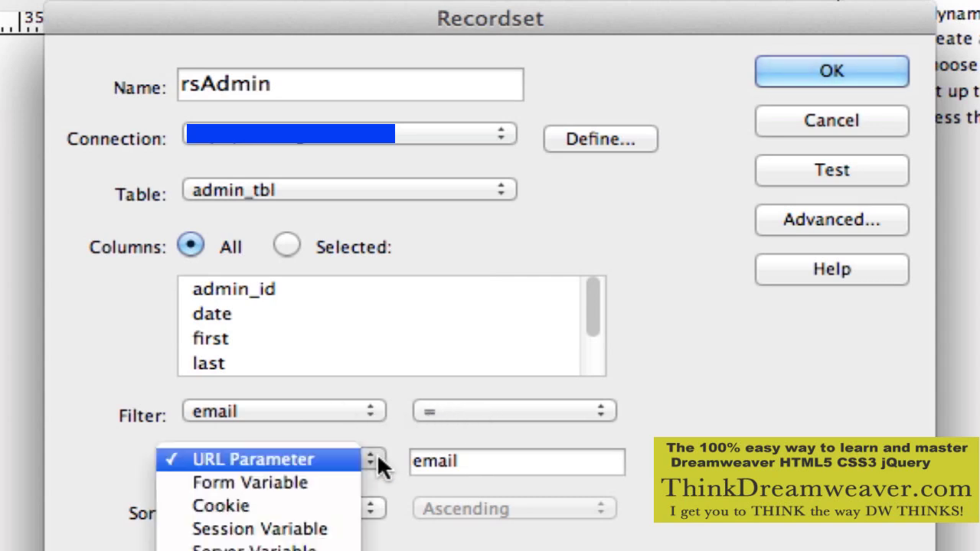
pyautogui.click(349, 529)
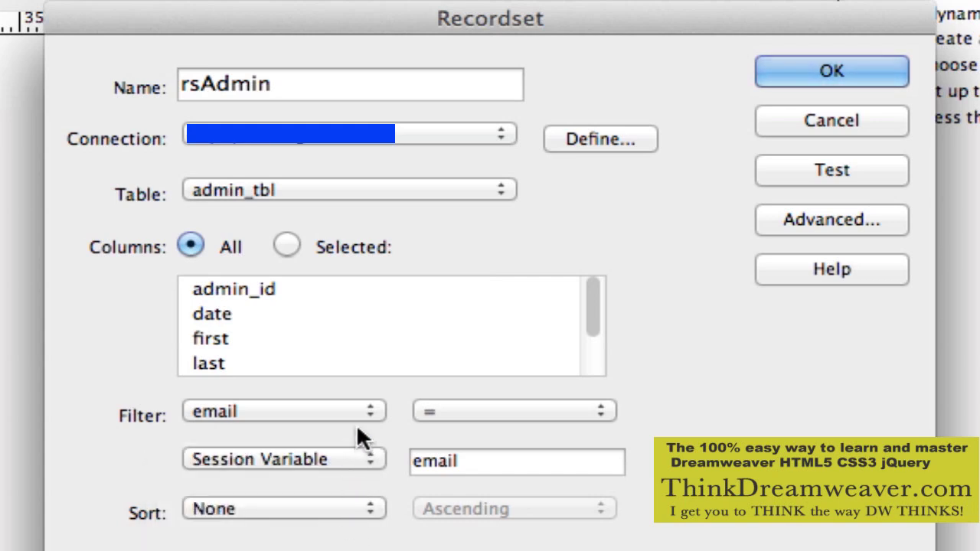
pyautogui.click(353, 462)
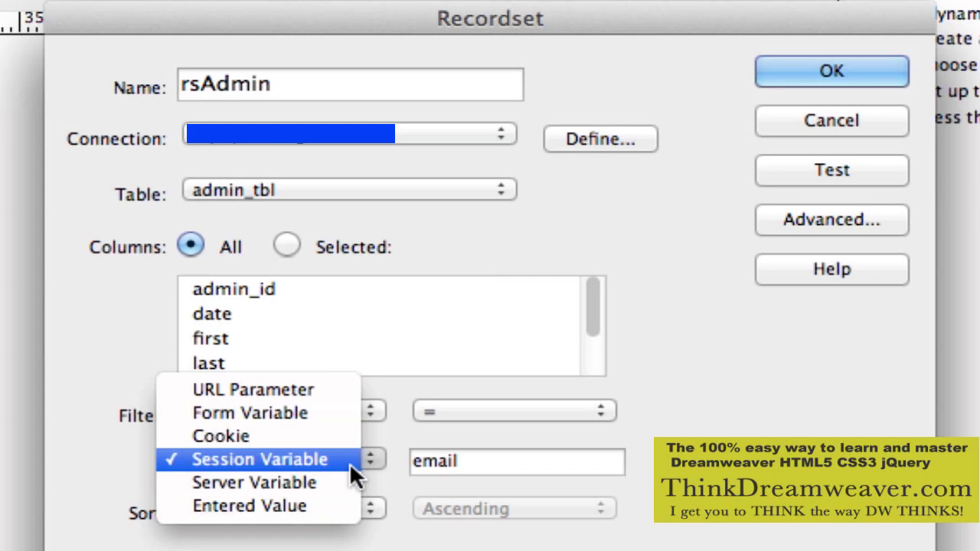
pyautogui.click(350, 463)
pyautogui.moveTo(488, 462); pyautogui.dragTo(375, 459)
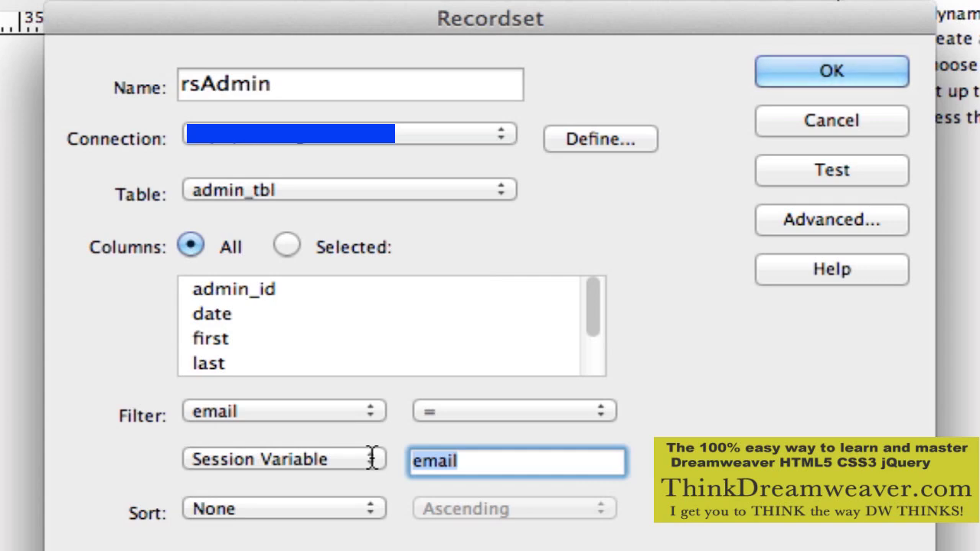
pyautogui.write('User')
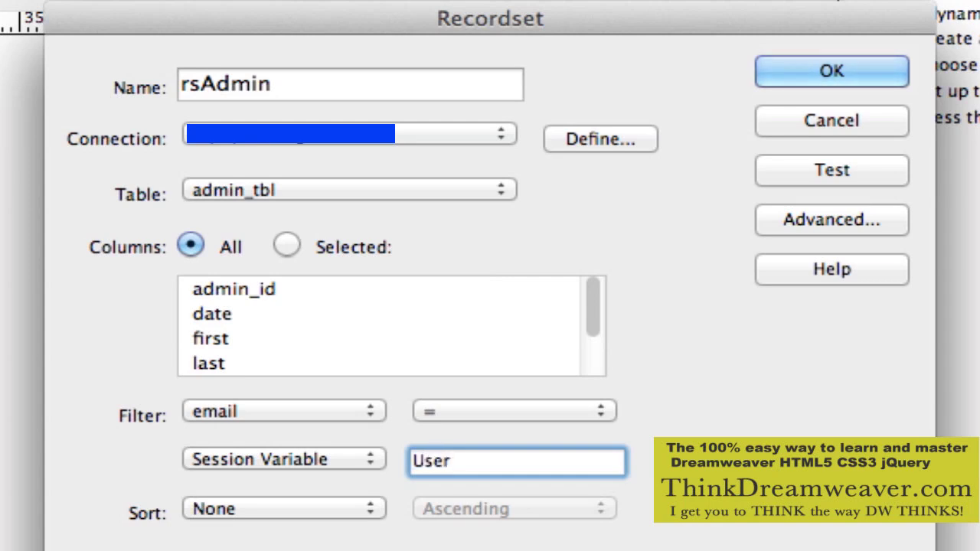
pyautogui.write('_Var_2')
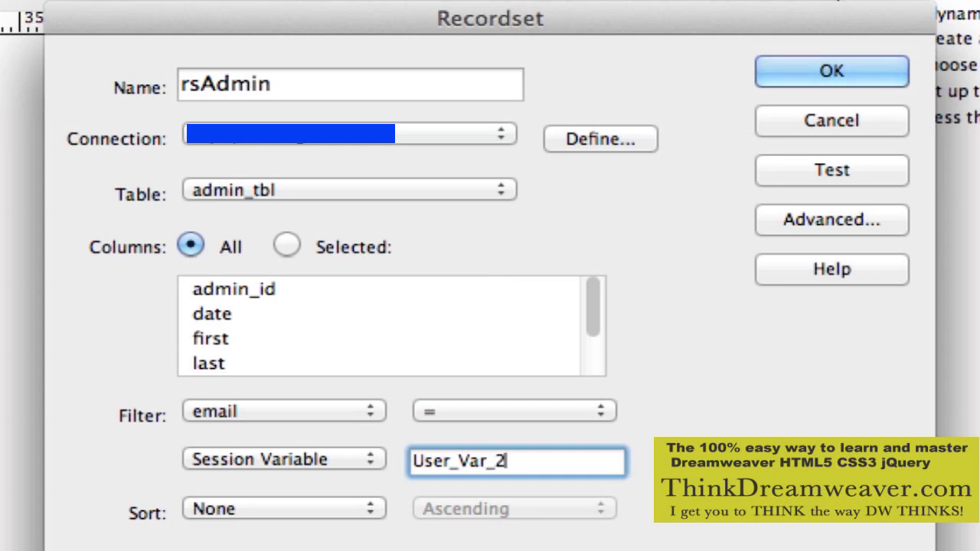
pyautogui.write('012')
# Test the rsAdmin recordset with a sample admin e-mail as the User_Var_2012 test value.
pyautogui.click(823, 169)
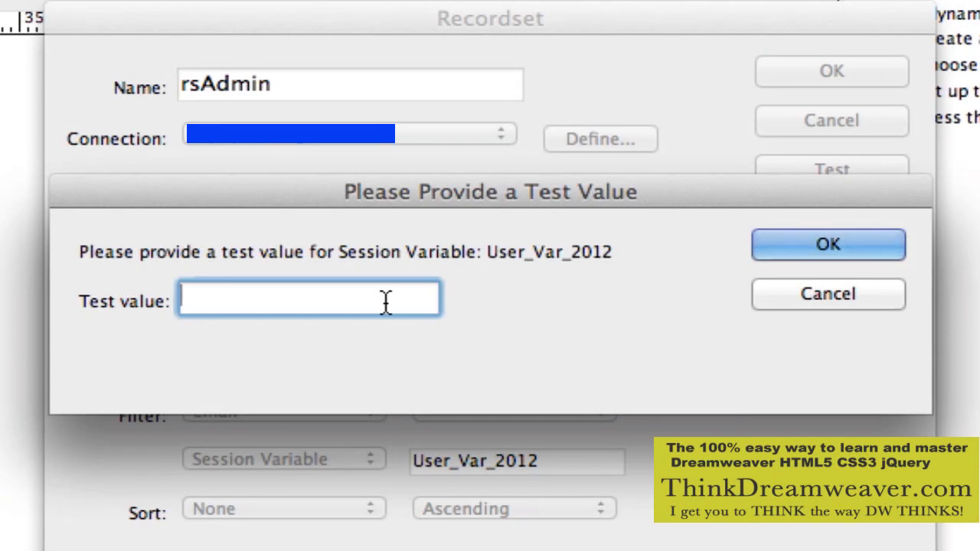
pyautogui.write('ts@emai')
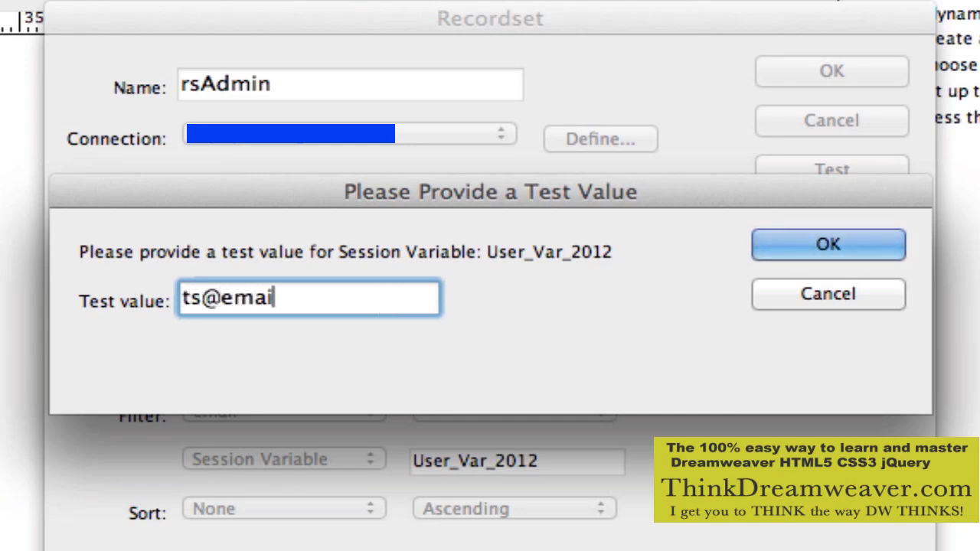
pyautogui.write('l.com')
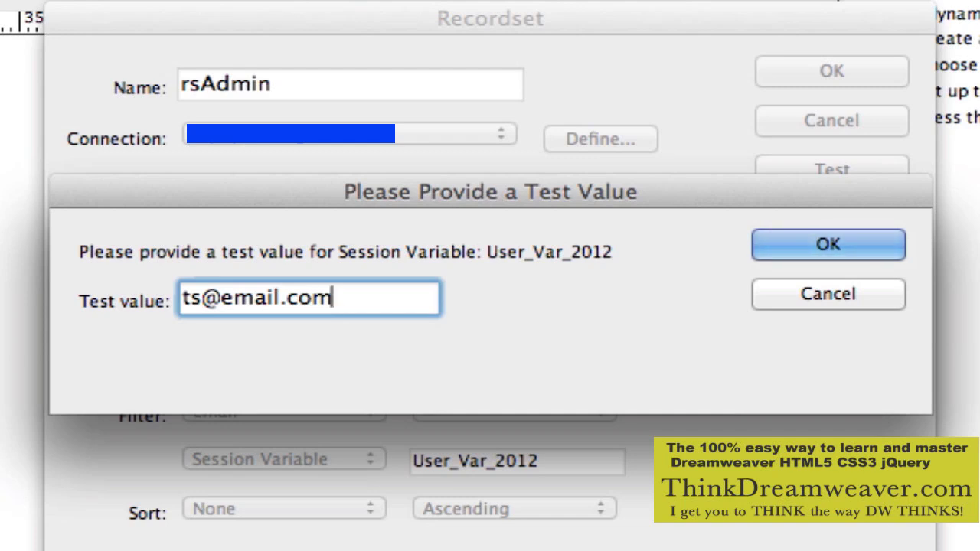
pyautogui.click(868, 234)
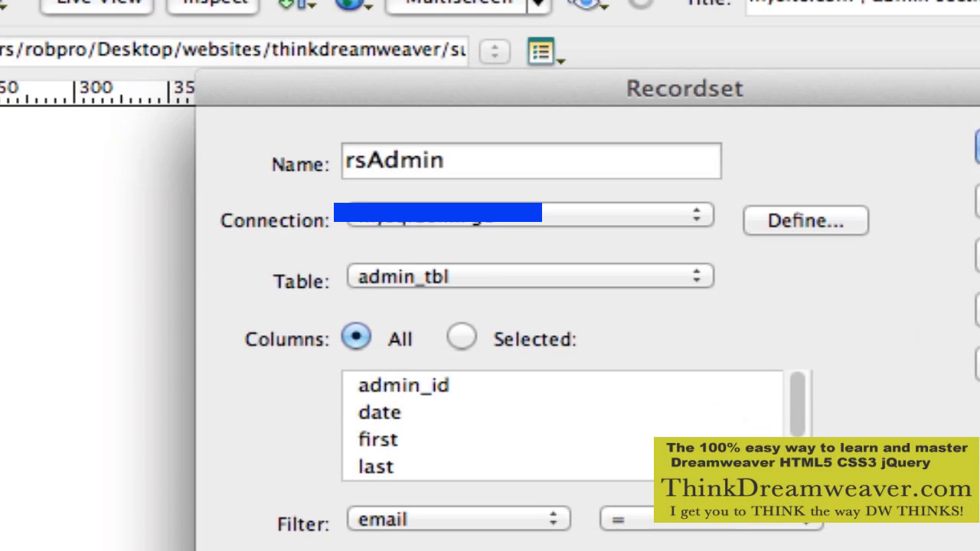
pyautogui.click(979, 256)
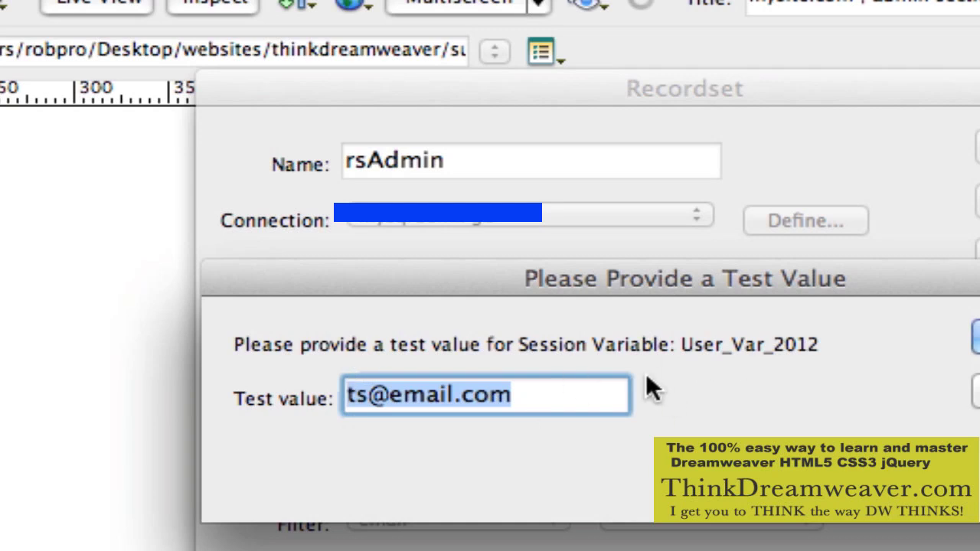
pyautogui.click(598, 398)
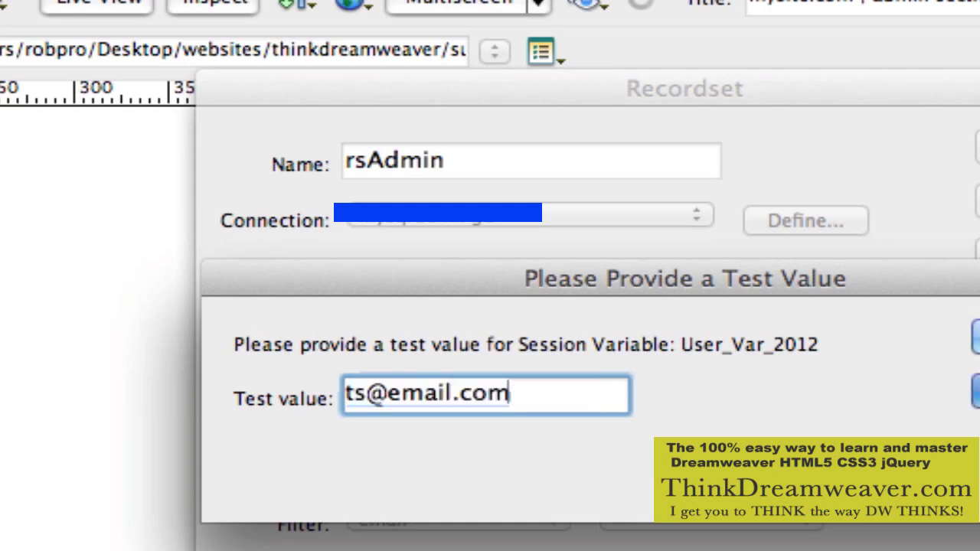
pyautogui.press('Return')
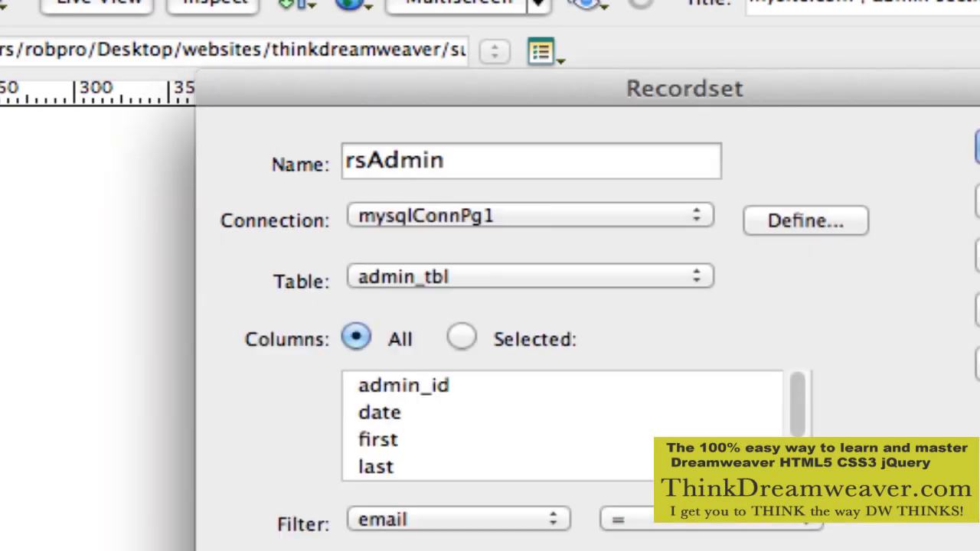
# Save the rsAdmin recordset and review its generated admin_tbl PHP query in Code view.
pyautogui.press('Return')
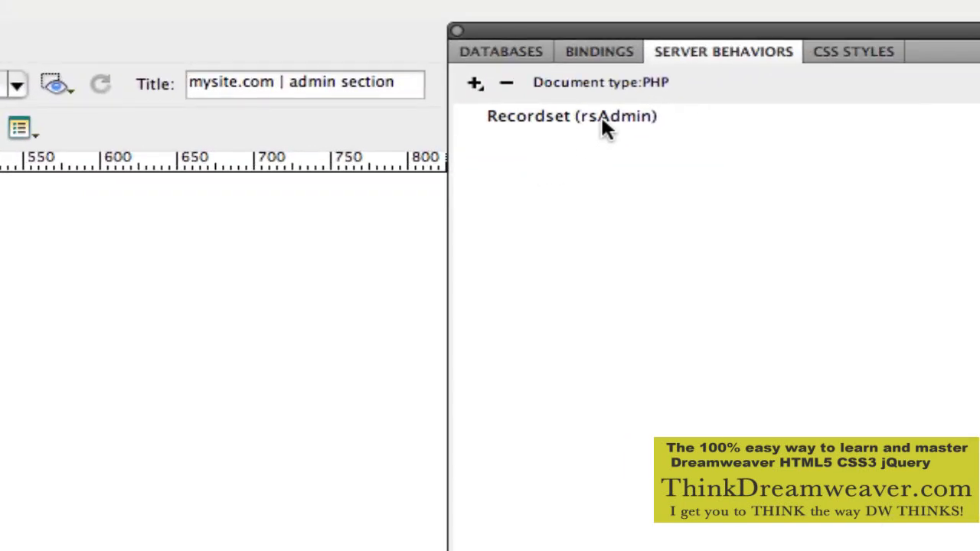
pyautogui.click(606, 117)
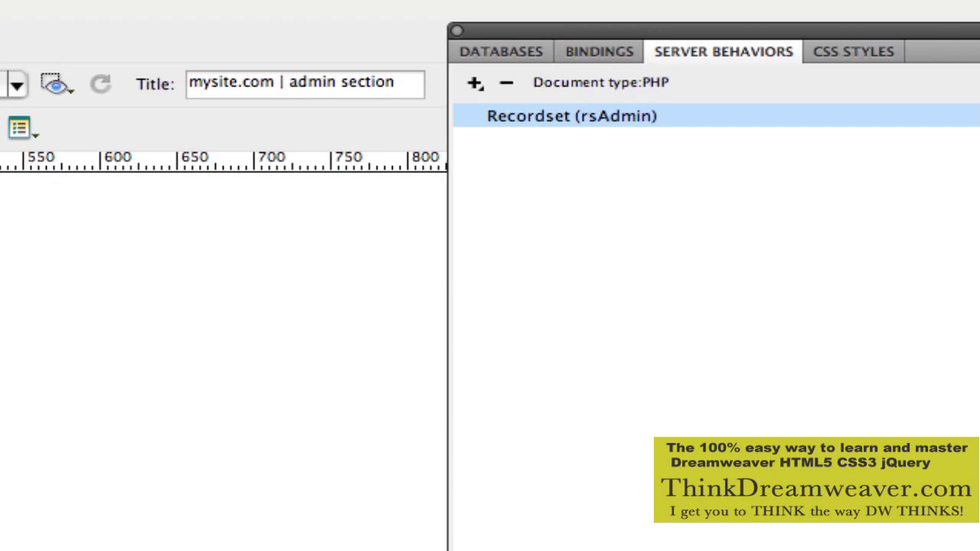
pyautogui.hotkey('ctrl', '`')
pyautogui.scroll(-5, 317, 53)
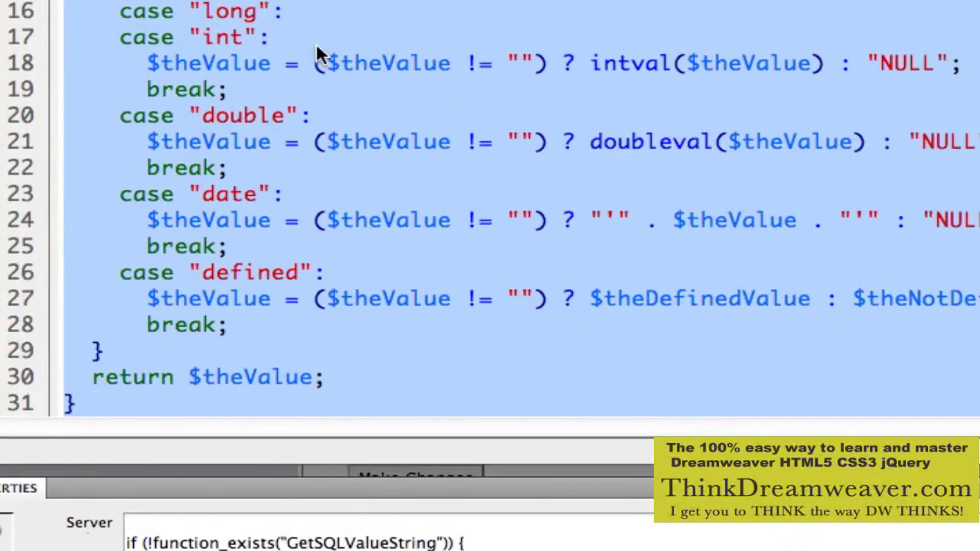
pyautogui.scroll(-5, 317, 47)
pyautogui.scroll(3, 317, 48)
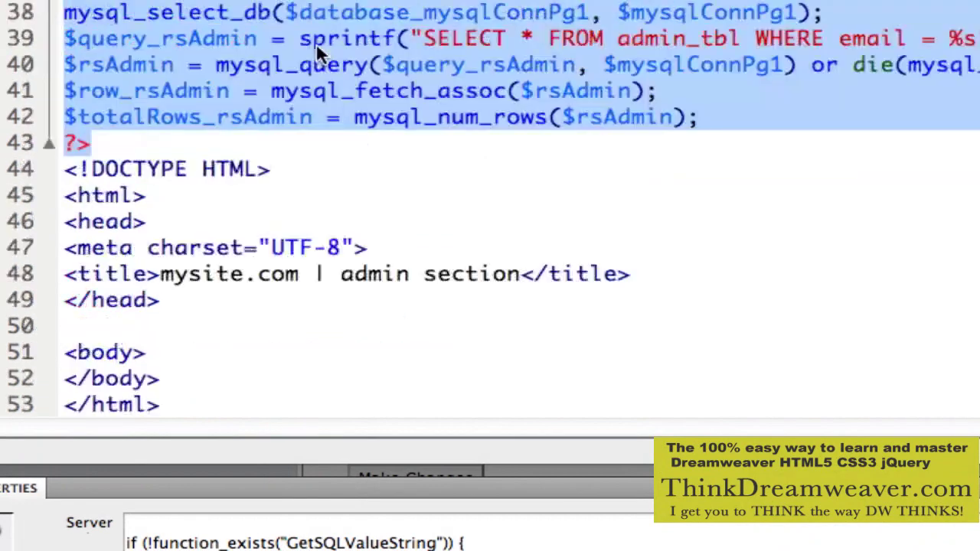
pyautogui.scroll(4, 316, 43)
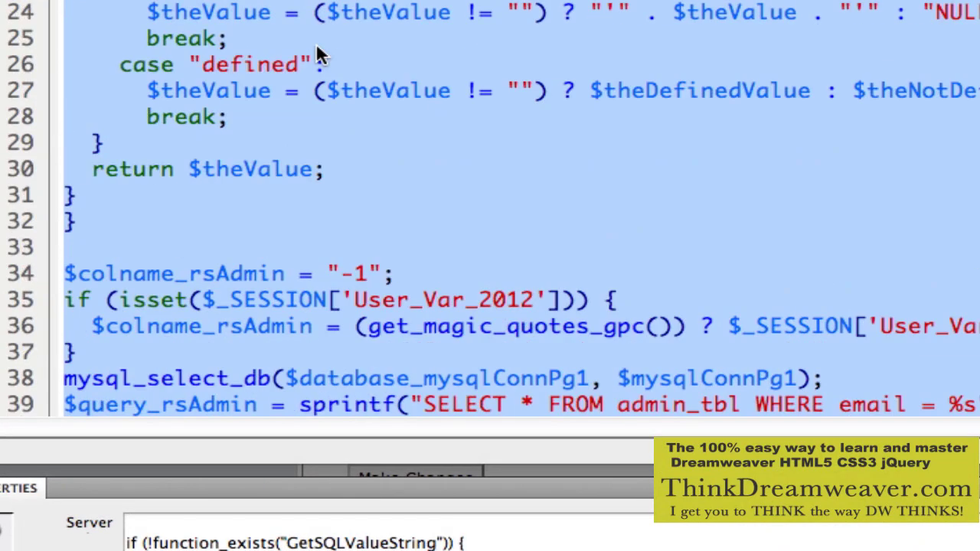
pyautogui.hotkey('ctrl', '`')
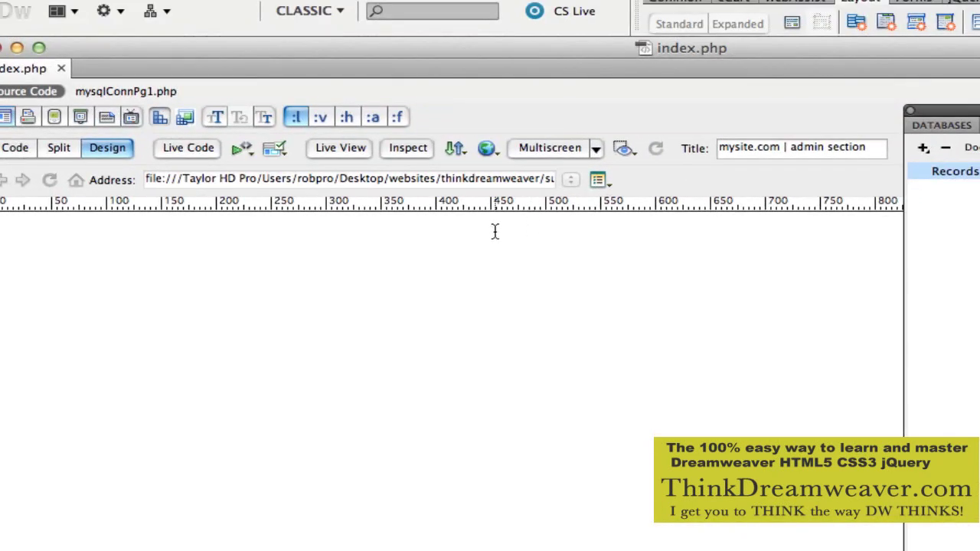
# Expand Recordset (rsAdmin) in the Bindings panel to show its columns, admin_id through active.
pyautogui.click(27, 150)
pyautogui.click(108, 150)
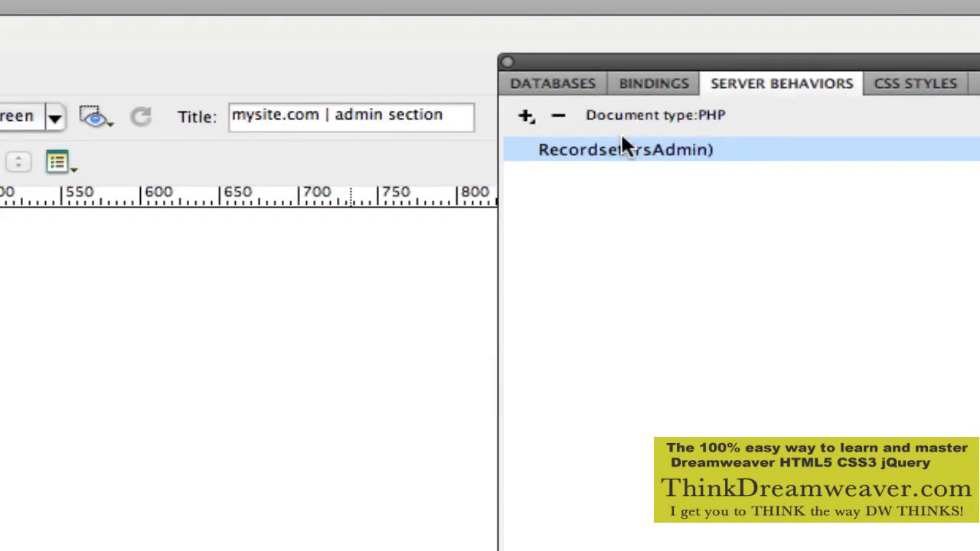
pyautogui.click(668, 79)
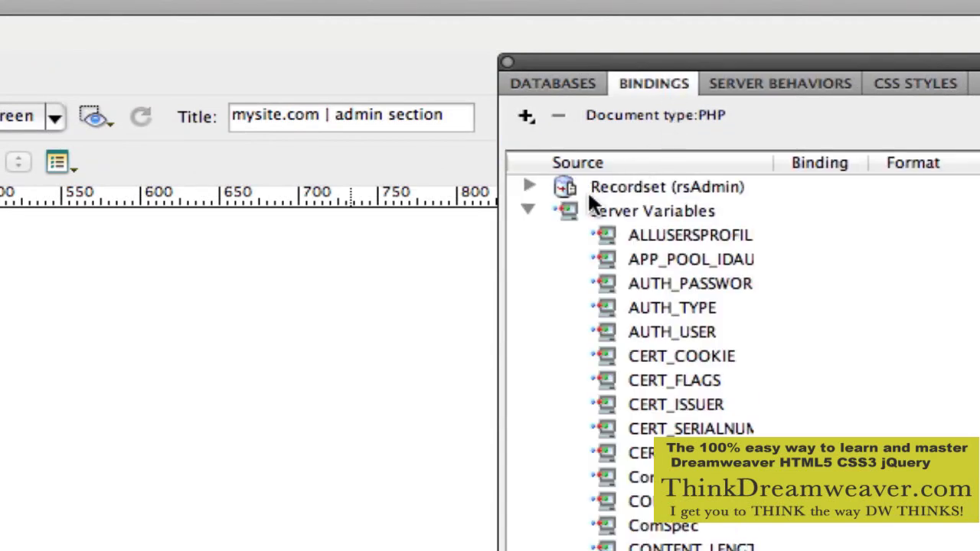
pyautogui.click(536, 208)
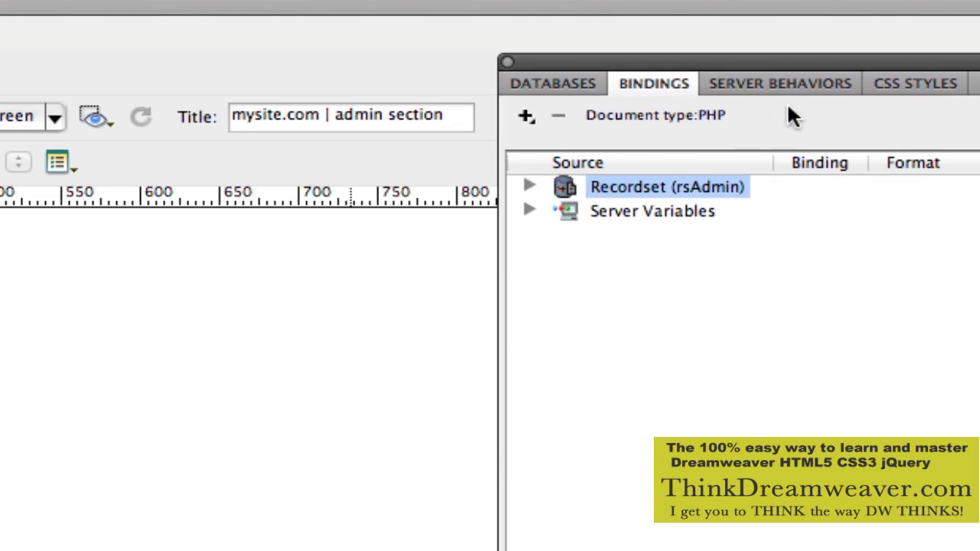
pyautogui.click(795, 79)
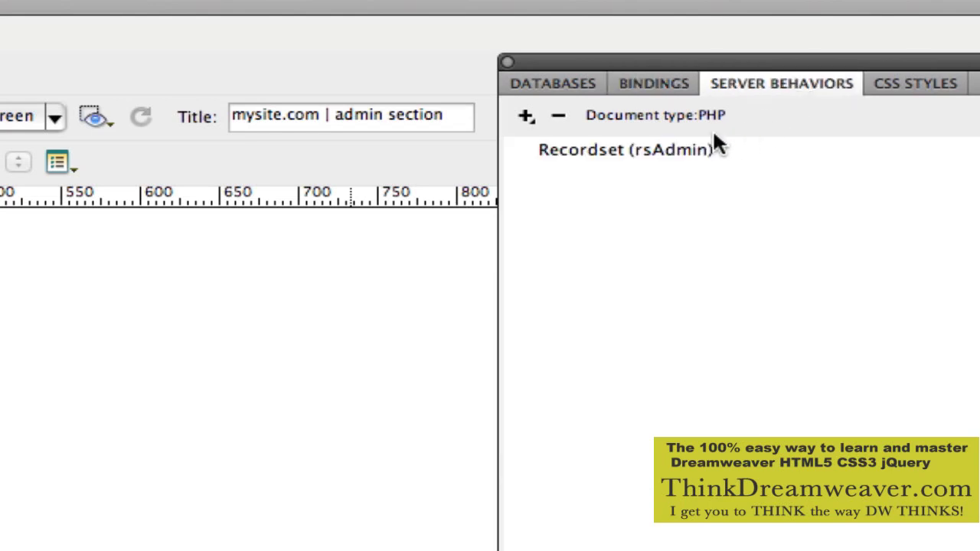
pyautogui.click(669, 83)
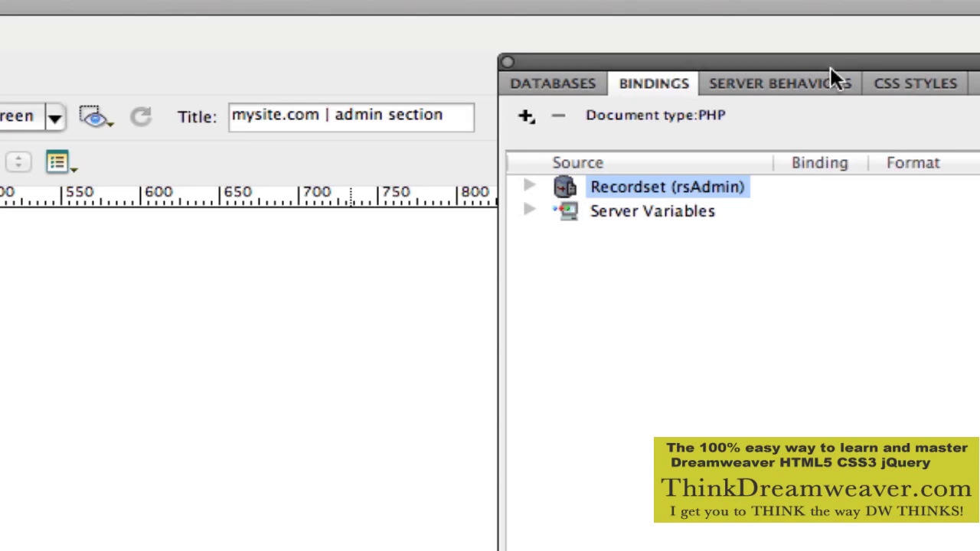
pyautogui.click(824, 87)
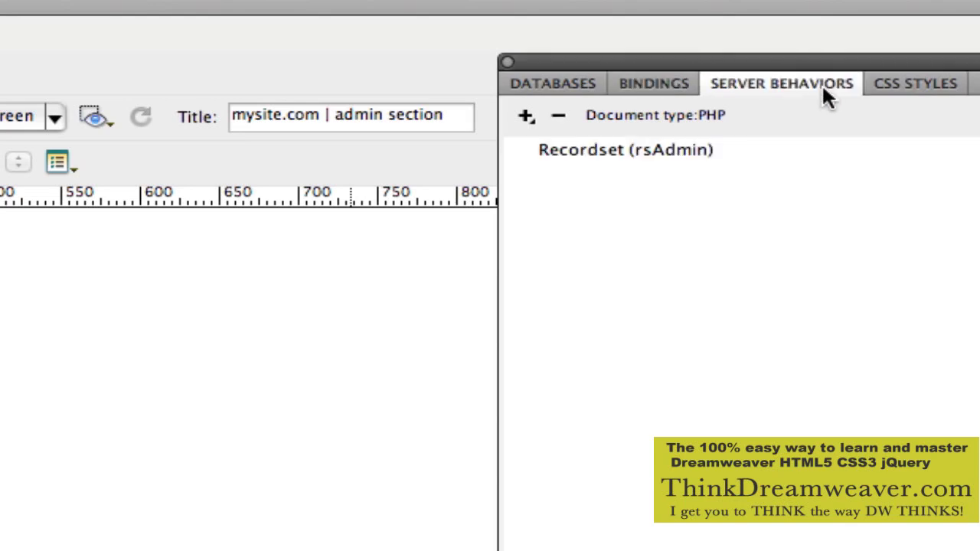
pyautogui.click(680, 145)
pyautogui.click(674, 88)
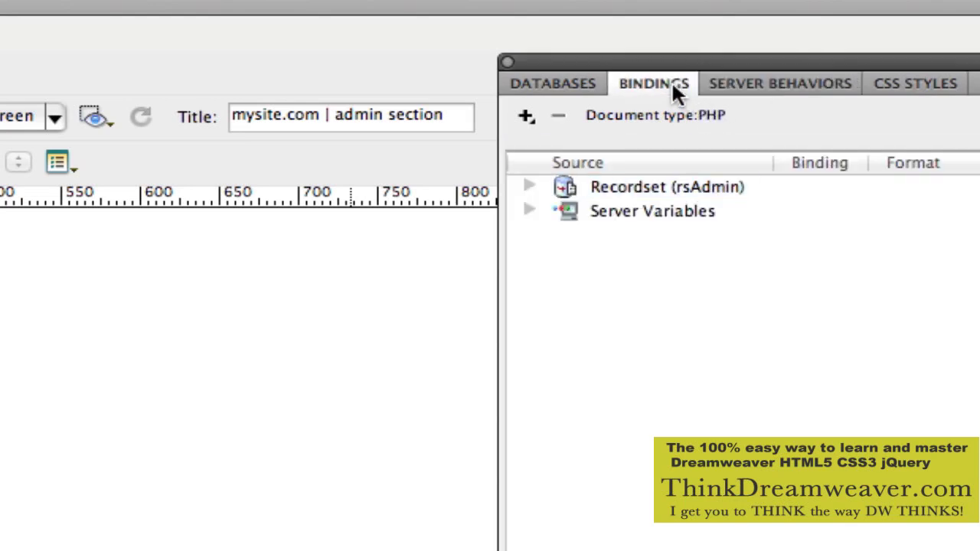
pyautogui.click(532, 185)
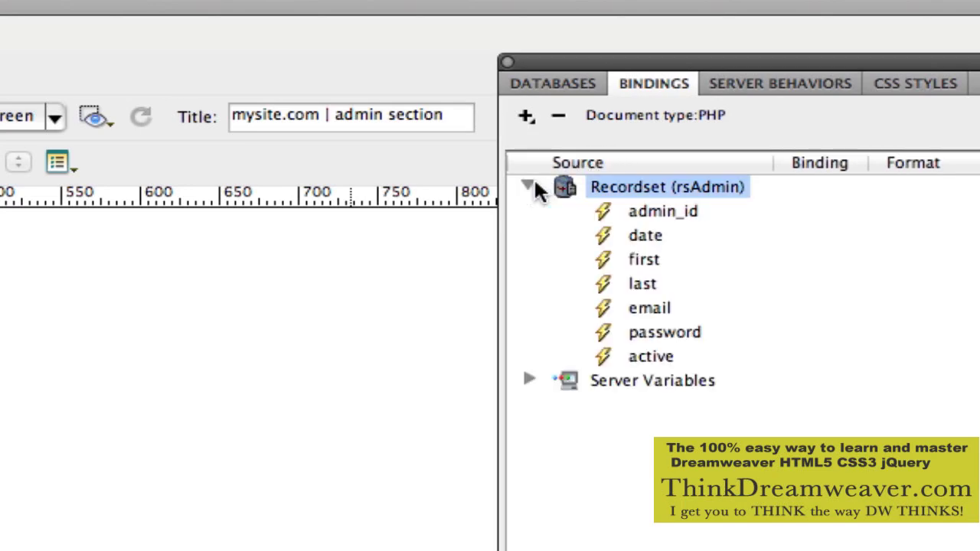
pyautogui.click(249, 276)
# Type 'Welcome to the admin section' on the page, fixing the 'dmin' typo to 'admin'.
pyautogui.write('Welo')
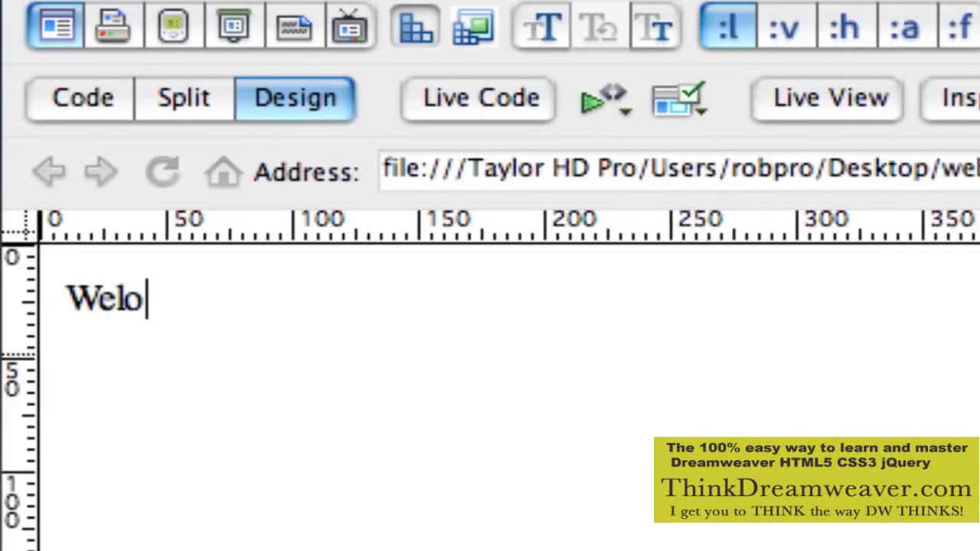
pyautogui.write('me')
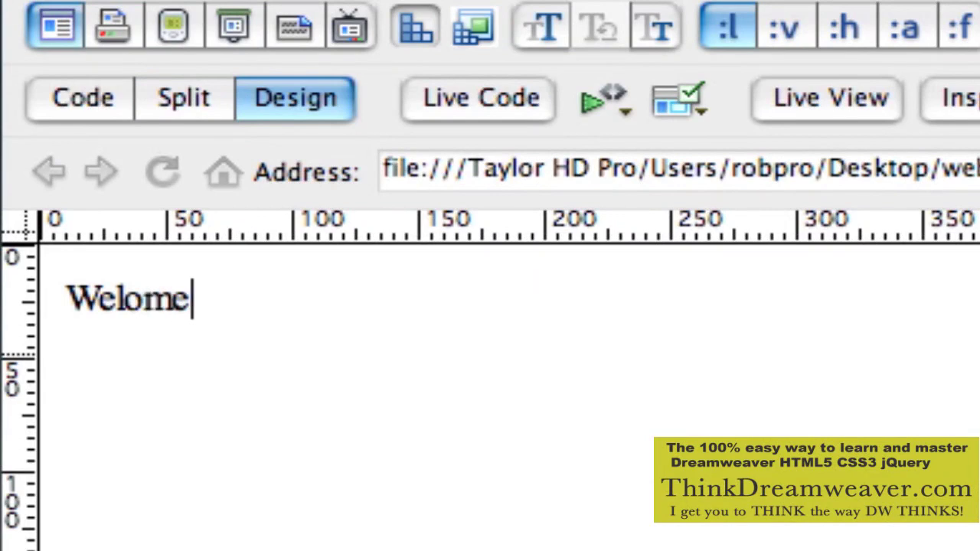
pyautogui.press('BackSpace')
pyautogui.press('BackSpace')
pyautogui.press('BackSpace')
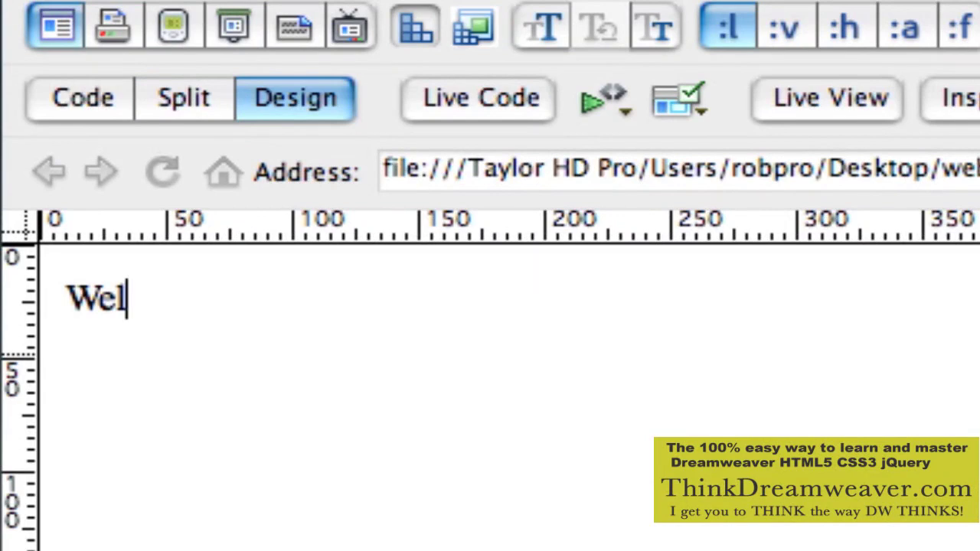
pyautogui.write('come ')
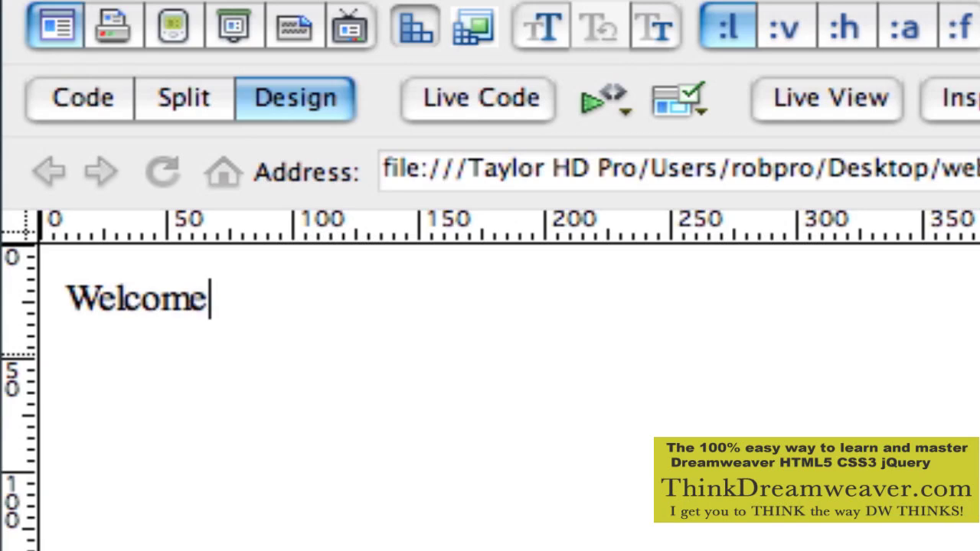
pyautogui.write('to the ')
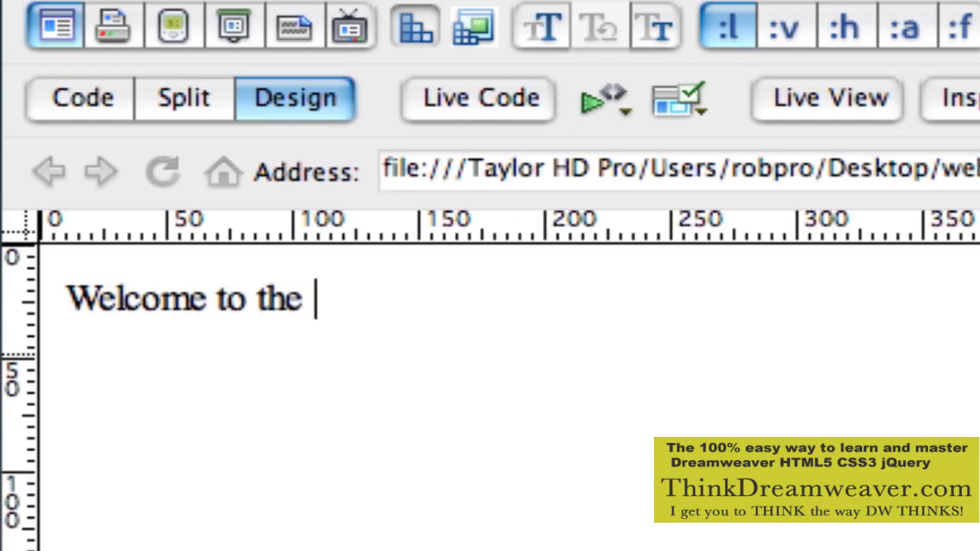
pyautogui.write('dmin section')
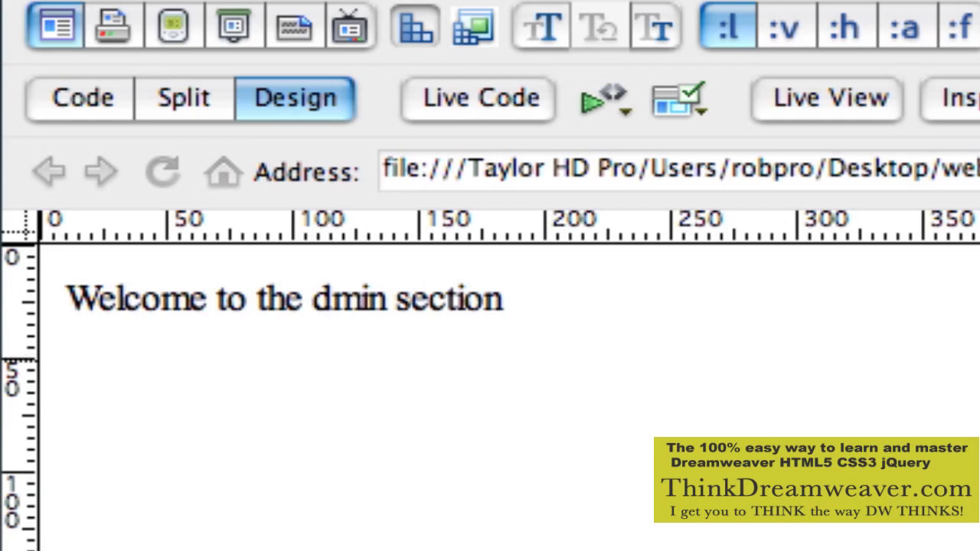
pyautogui.click(316, 300)
pyautogui.doubleClick(320, 300)
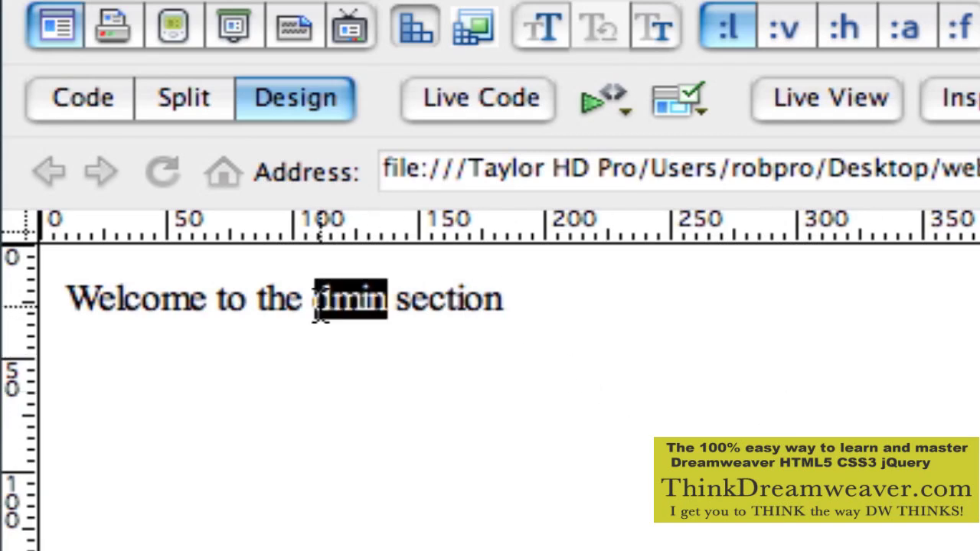
pyautogui.write('admin')
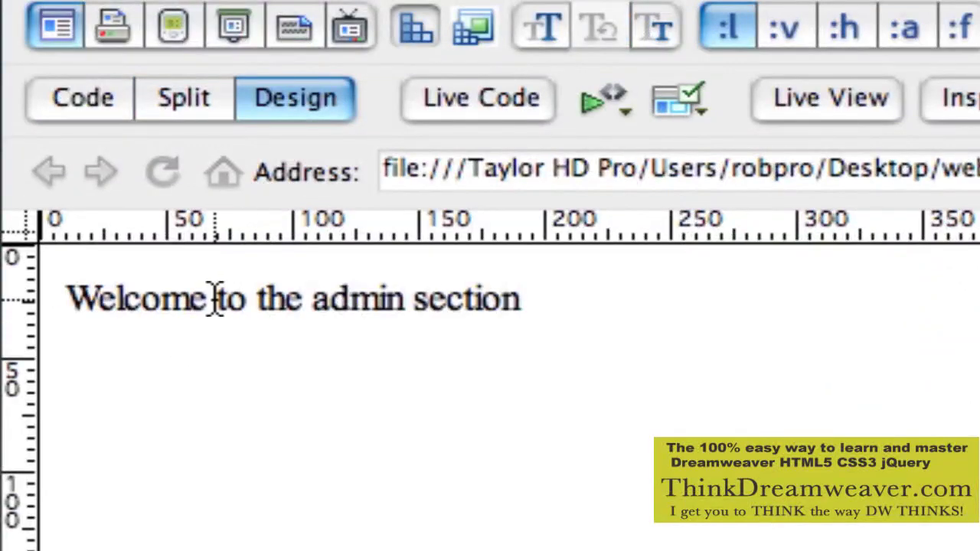
pyautogui.click(215, 300)
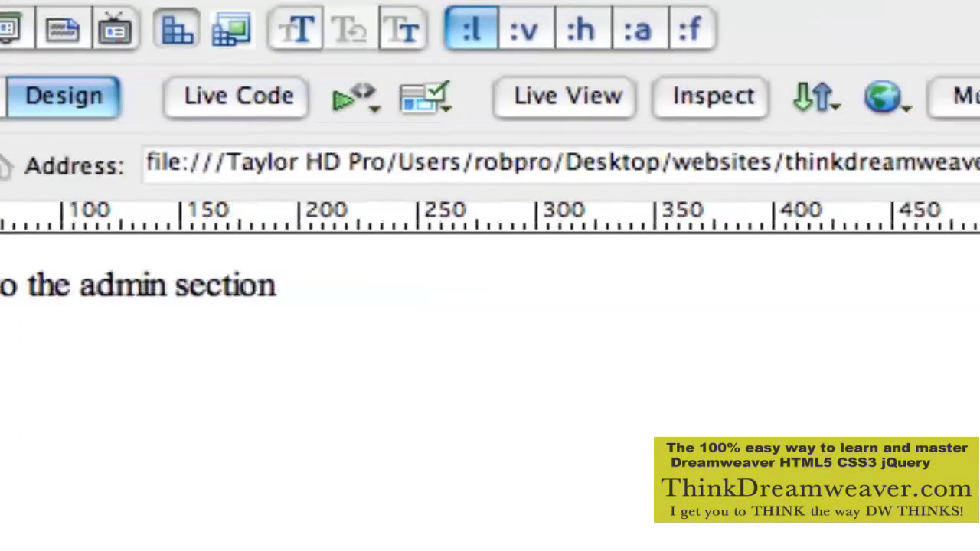
# Insert the rsAdmin.first dynamic field right after 'Welcome', followed by a comma.
pyautogui.click(719, 256)
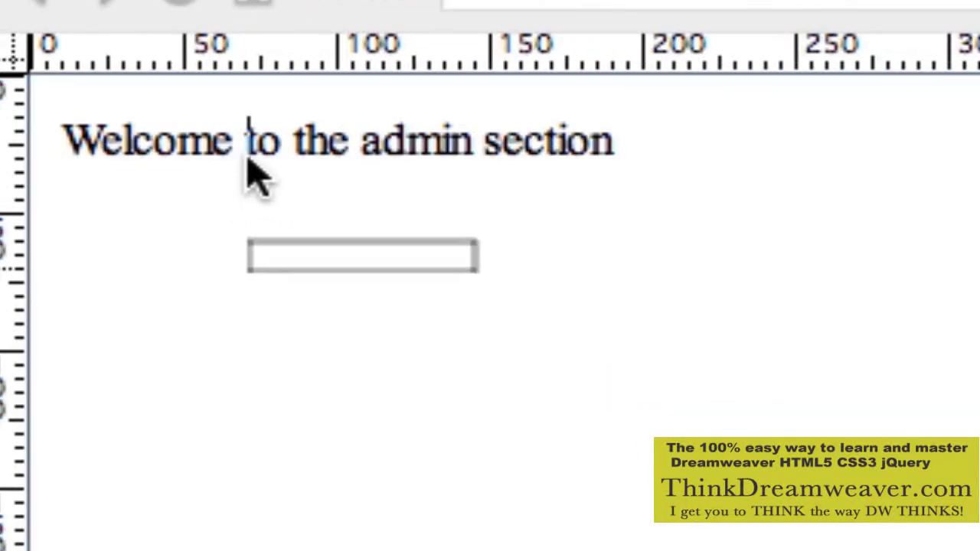
pyautogui.moveTo(248, 163); pyautogui.dragTo(247, 167)
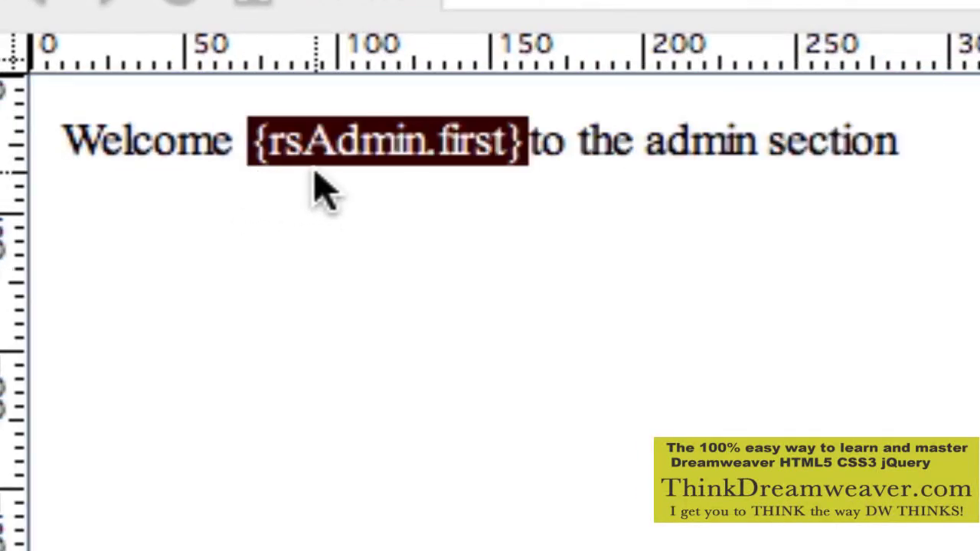
pyautogui.press('Right')
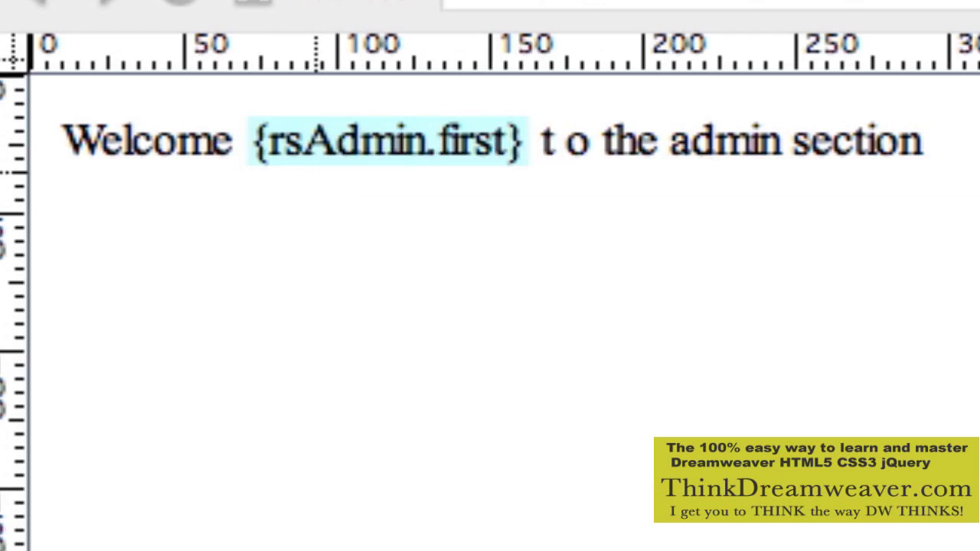
pyautogui.hotkey('ctrl', 'z')
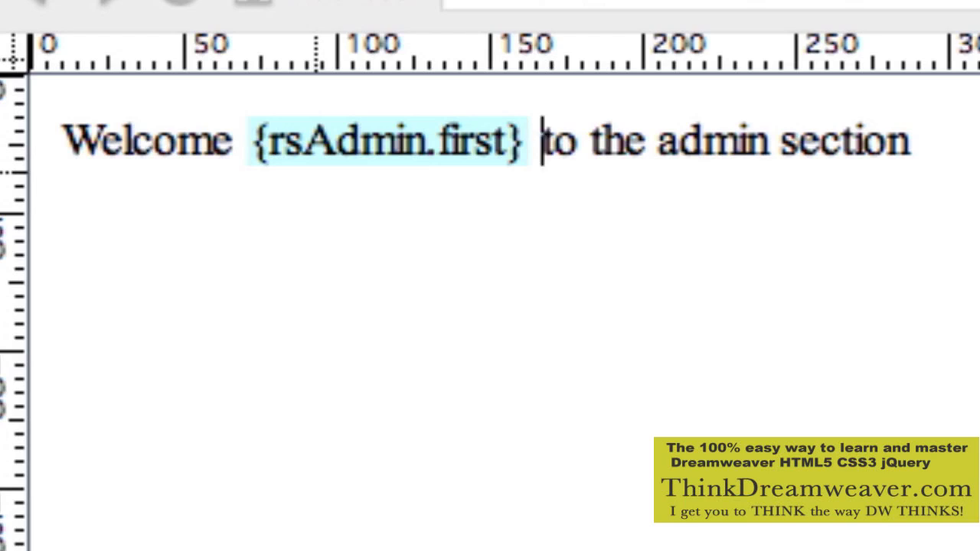
pyautogui.click(361, 150)
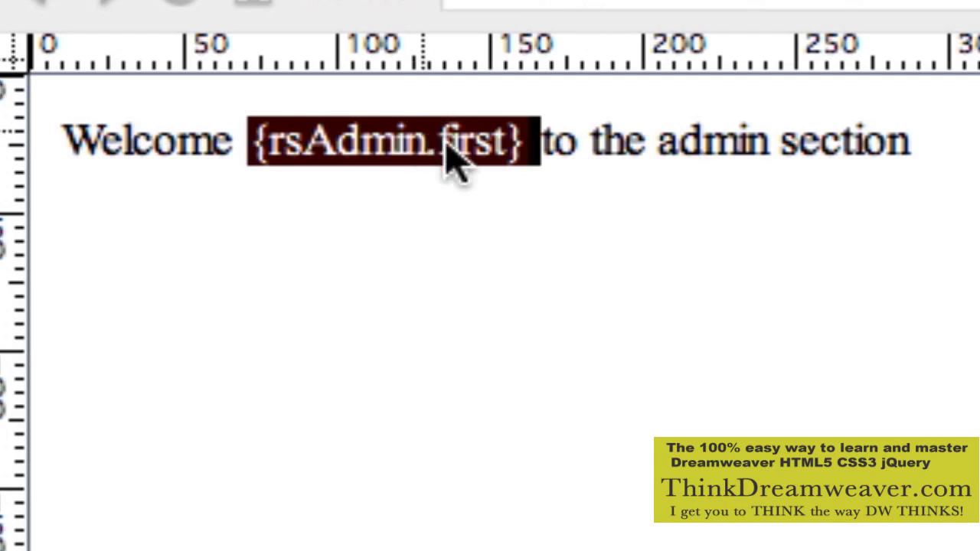
pyautogui.press('Right')
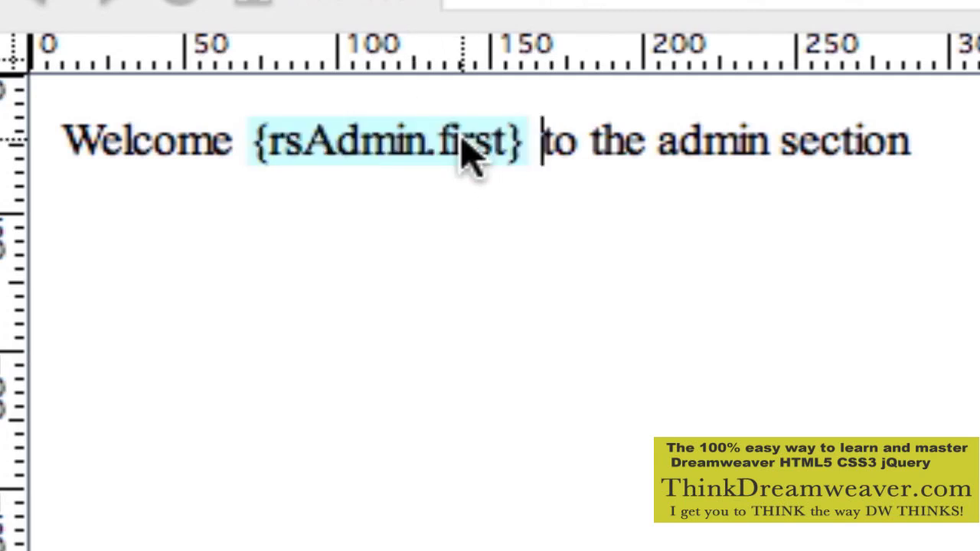
pyautogui.write(',')
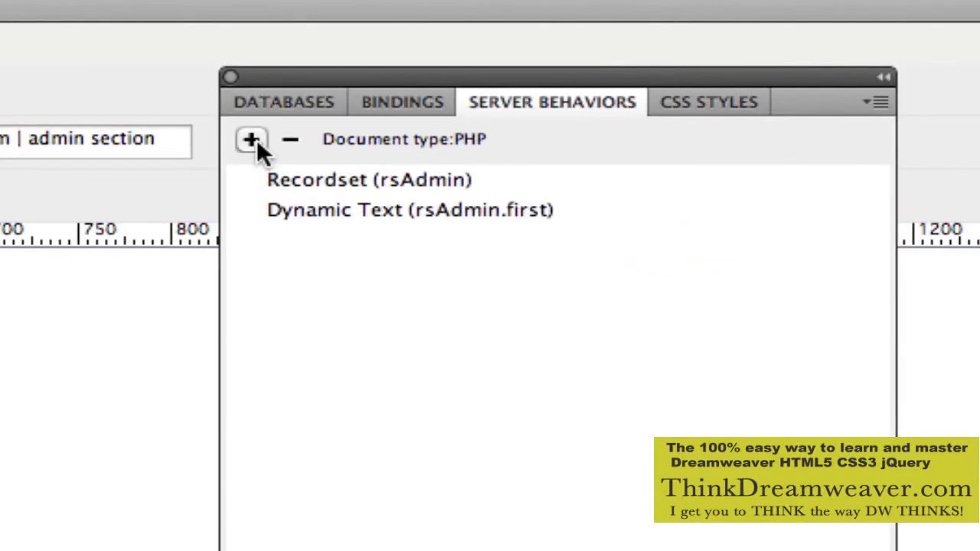
# Add a User Authentication > Restrict Access To Page server behavior.
pyautogui.click(252, 141)
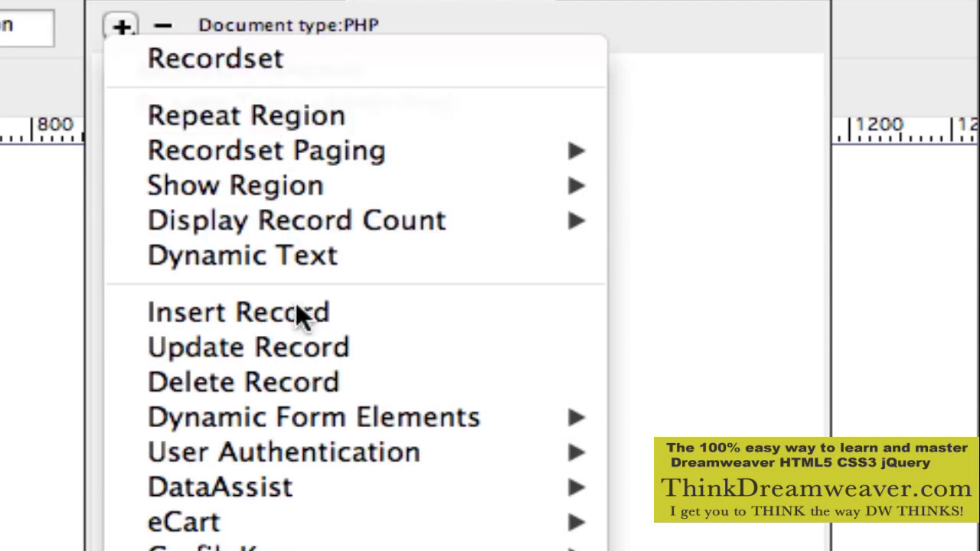
pyautogui.moveTo(301, 453)
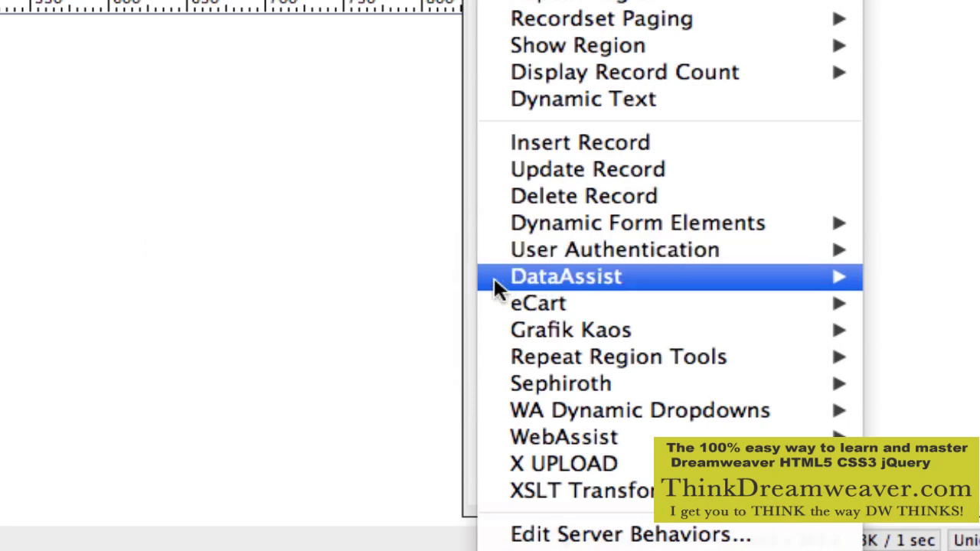
pyautogui.moveTo(551, 249)
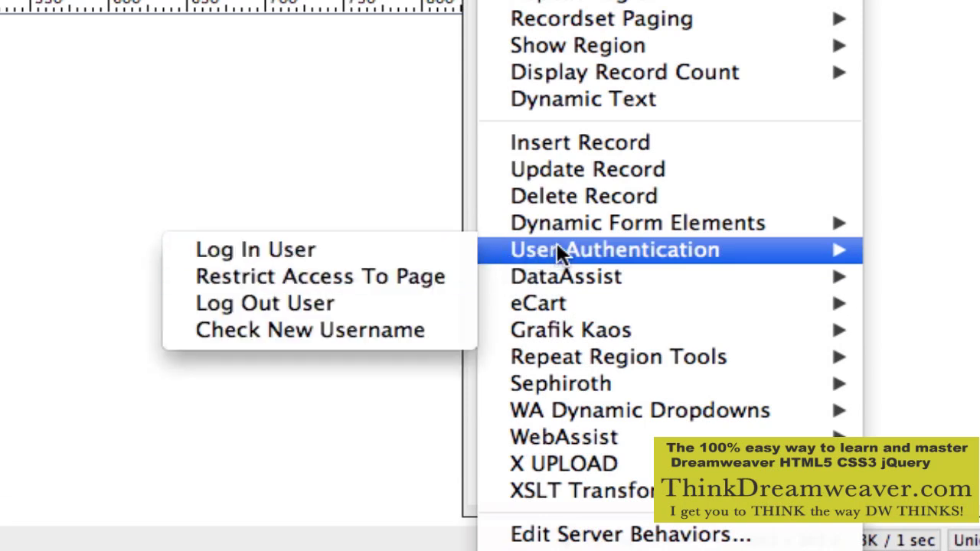
pyautogui.click(444, 276)
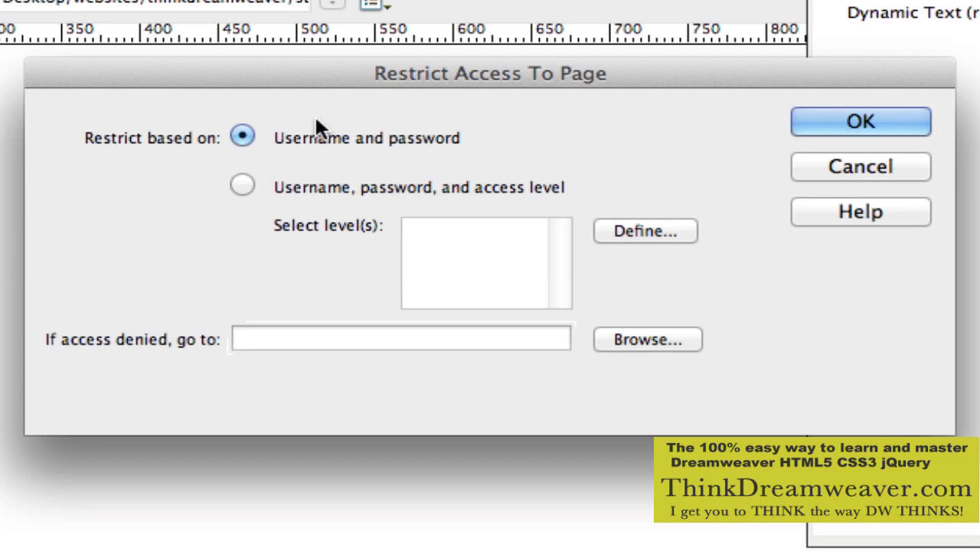
# Restrict access by username and password, sending denied visitors to login.php.
pyautogui.click(379, 339)
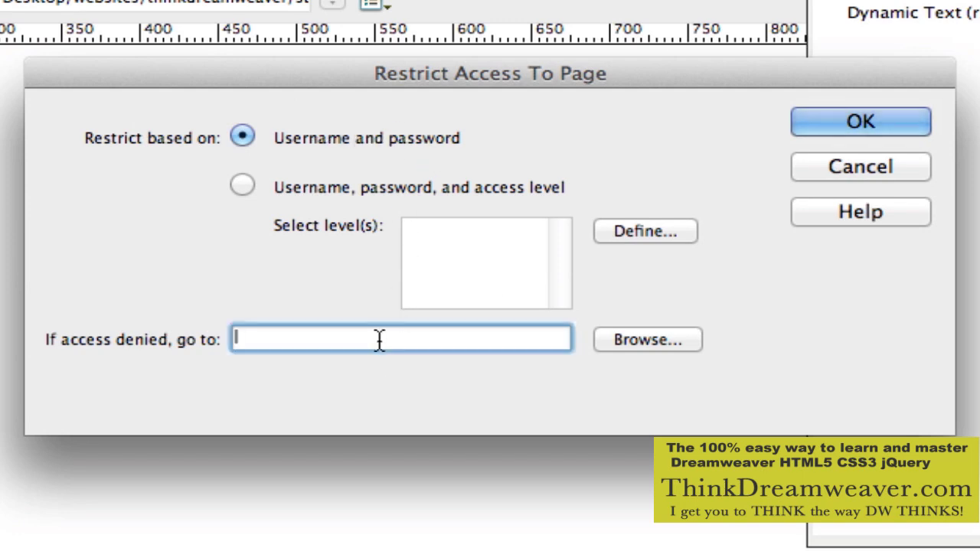
pyautogui.write('login.php')
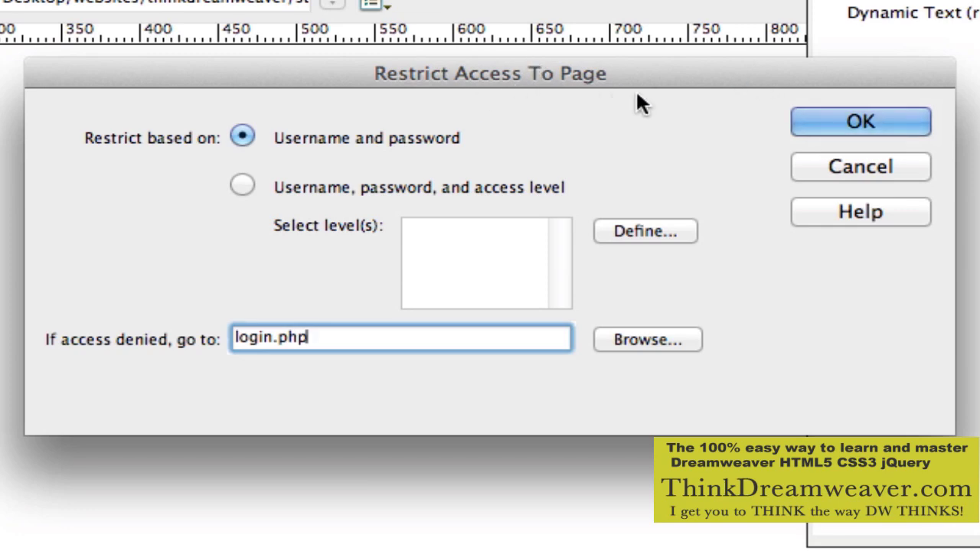
pyautogui.click(872, 121)
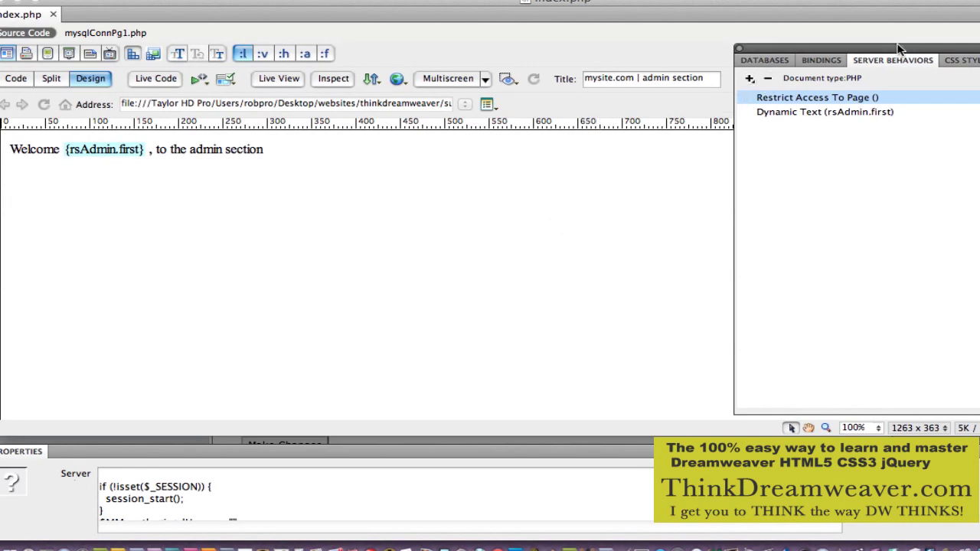
pyautogui.click(749, 78)
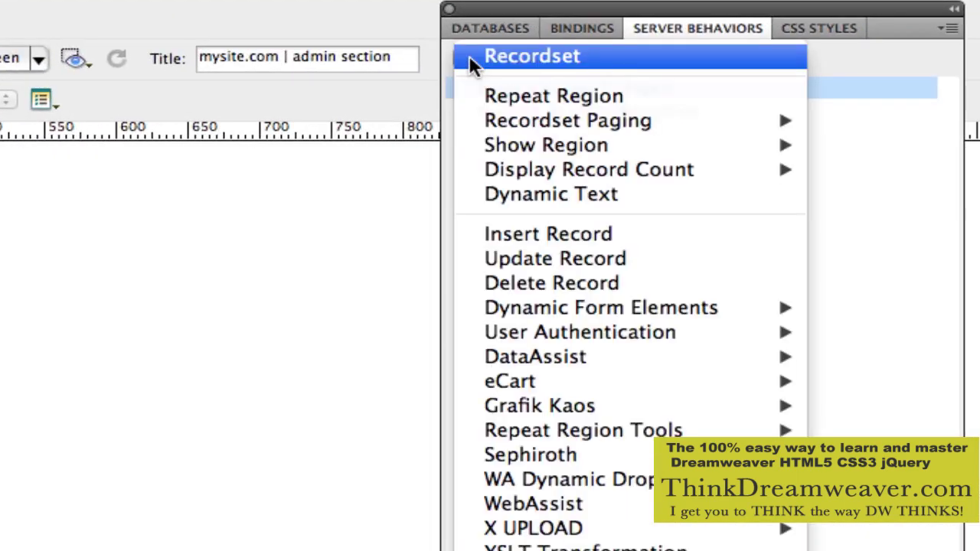
pyautogui.moveTo(558, 315)
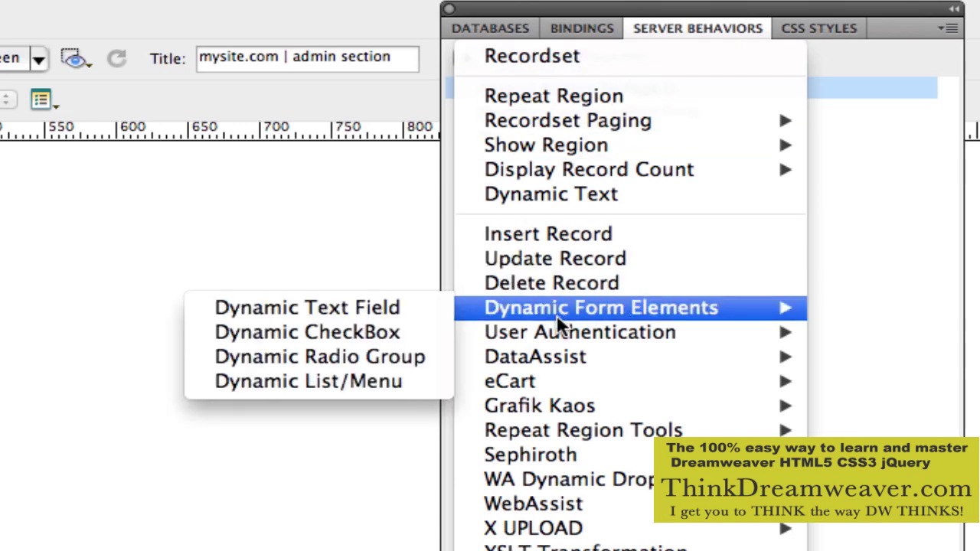
pyautogui.moveTo(561, 337)
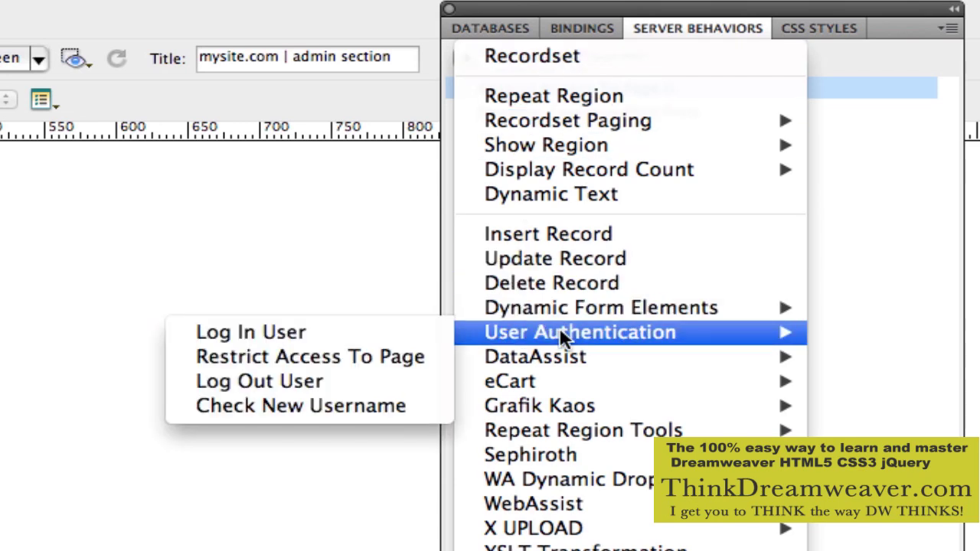
pyautogui.click(416, 356)
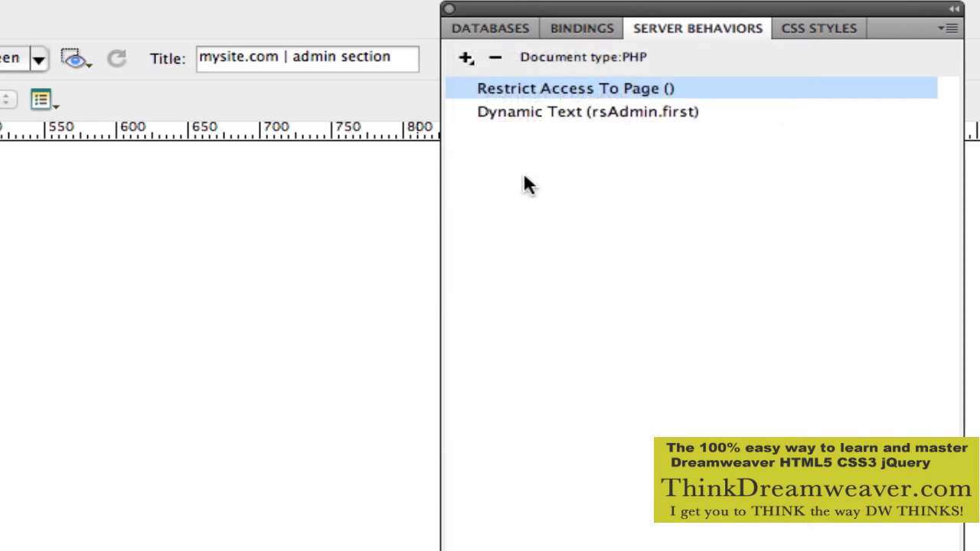
pyautogui.doubleClick(598, 89)
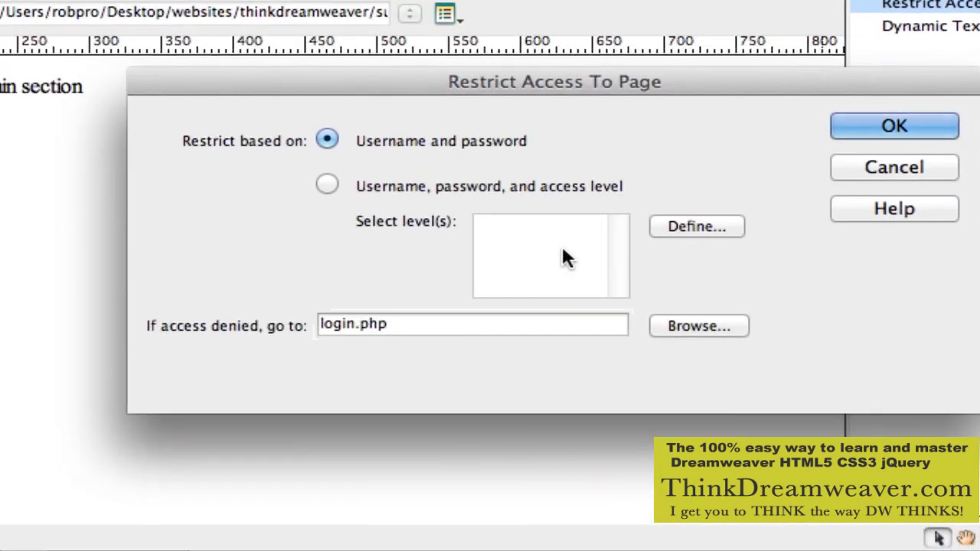
pyautogui.click(930, 163)
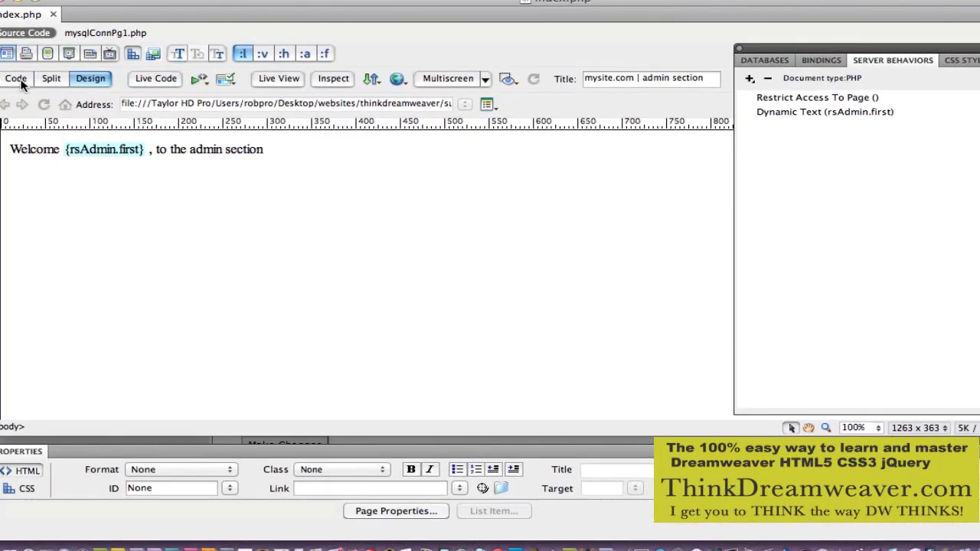
pyautogui.click(15, 78)
pyautogui.scroll(2, 234, 218)
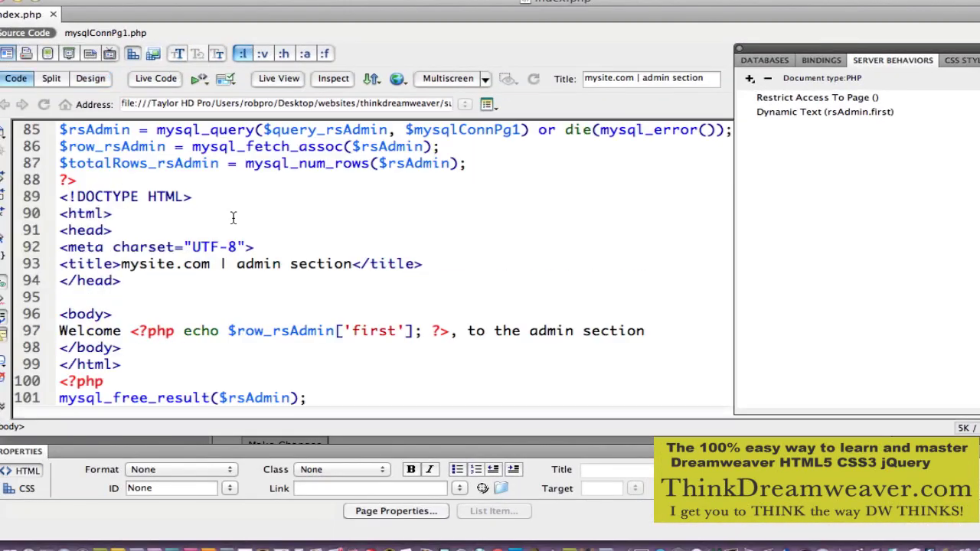
pyautogui.scroll(15, 234, 218)
pyautogui.scroll(-1, 234, 218)
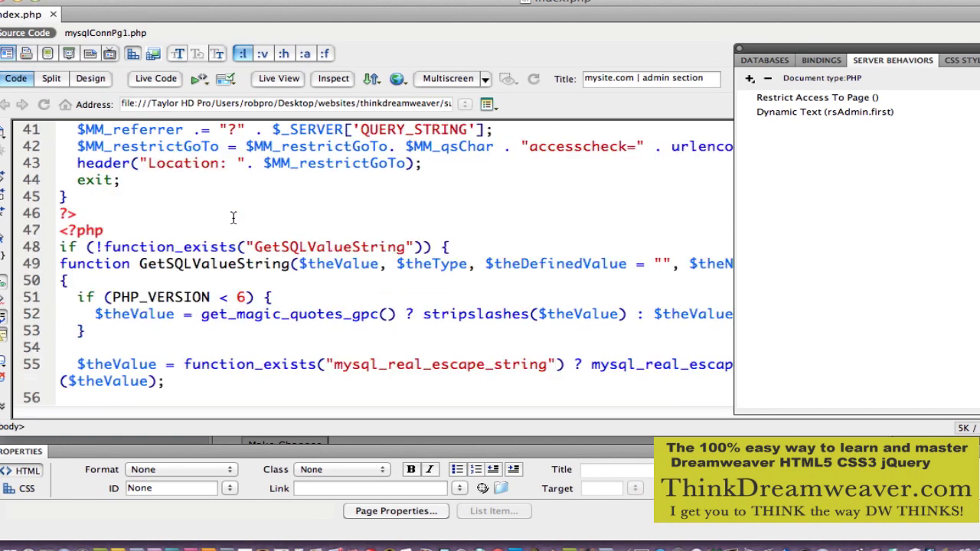
pyautogui.scroll(3, 234, 218)
pyautogui.scroll(-3, 234, 218)
pyautogui.click(92, 79)
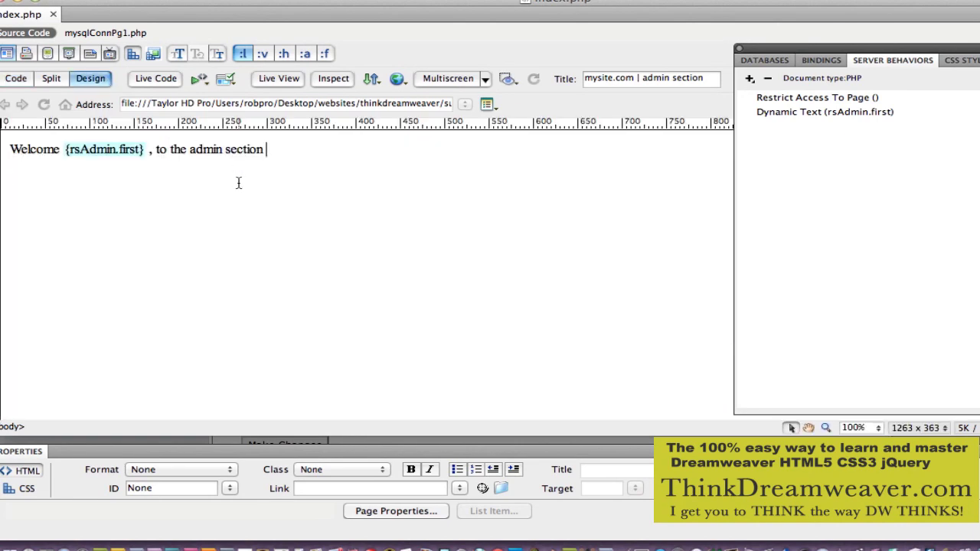